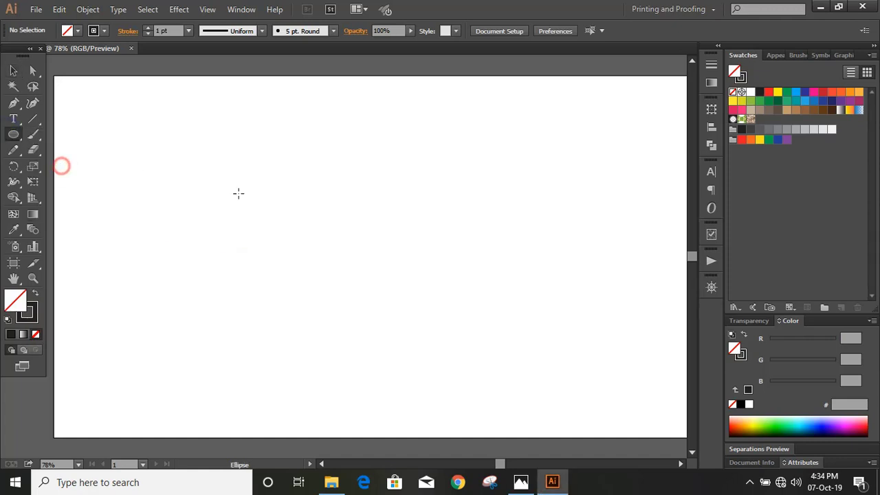
Step: Draw a small circle above a larger one, move the large circle lower, and select both
left_click_drag(370, 191, 381, 220)
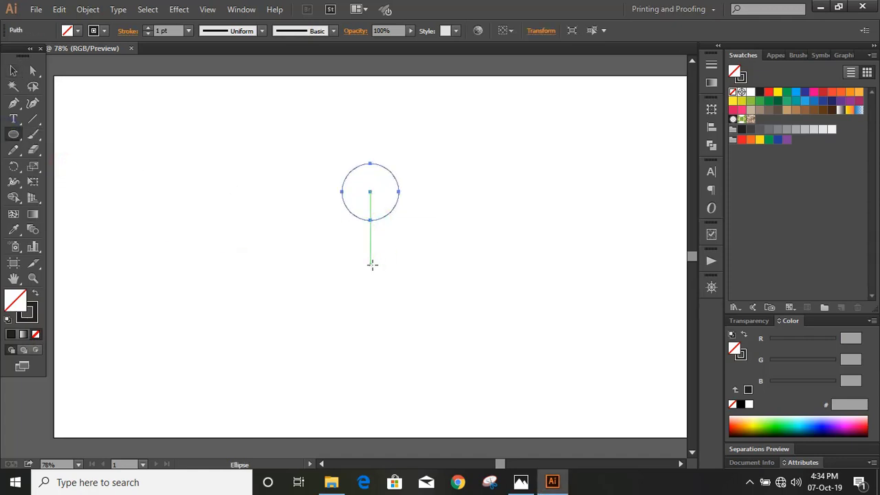
left_click_drag(374, 272, 414, 344)
left_click(10, 69)
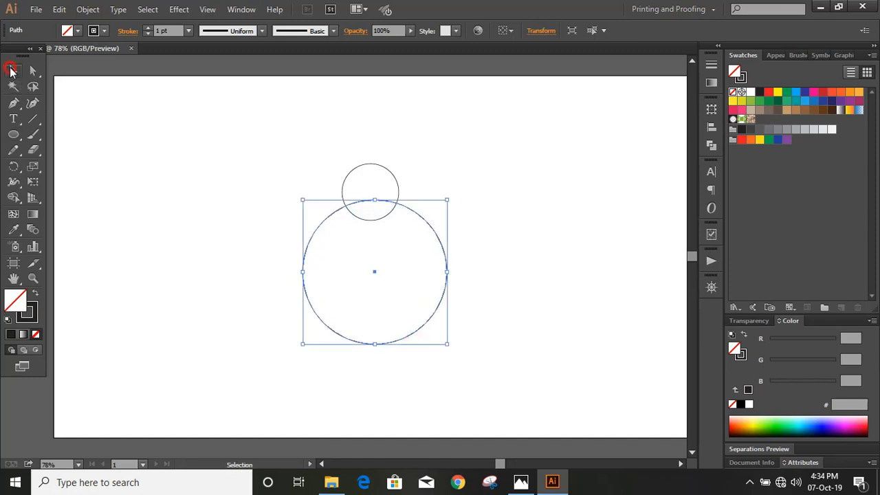
left_click(180, 171)
left_click_drag(422, 219, 422, 240)
left_click(469, 202)
left_click_drag(323, 144, 422, 322)
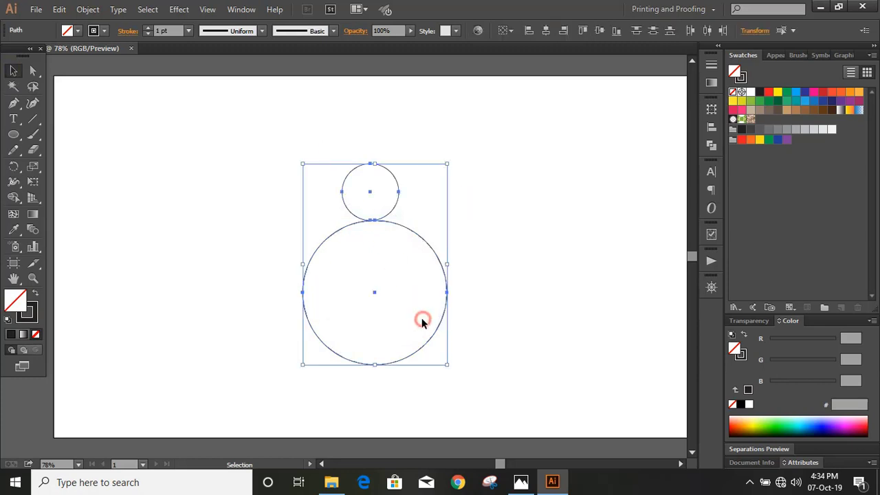
Step: Centre both circles horizontally and give their outlines a 36 pt stroke
left_click(546, 30)
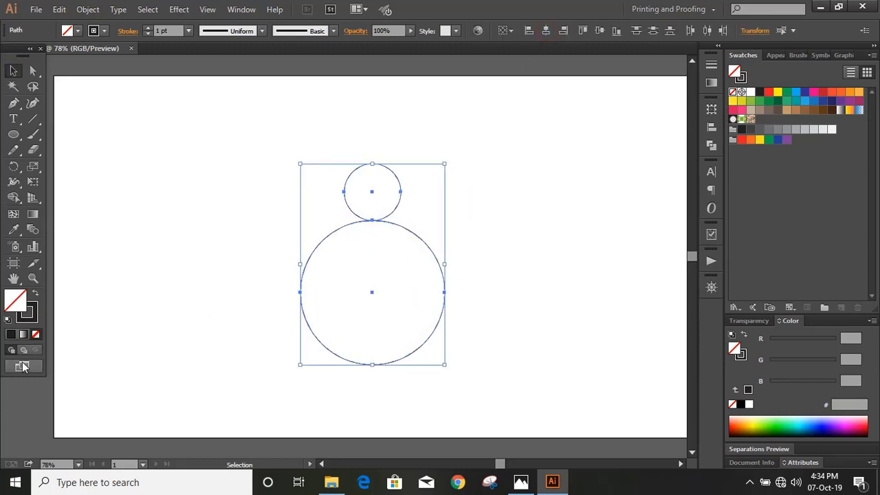
left_click(32, 316)
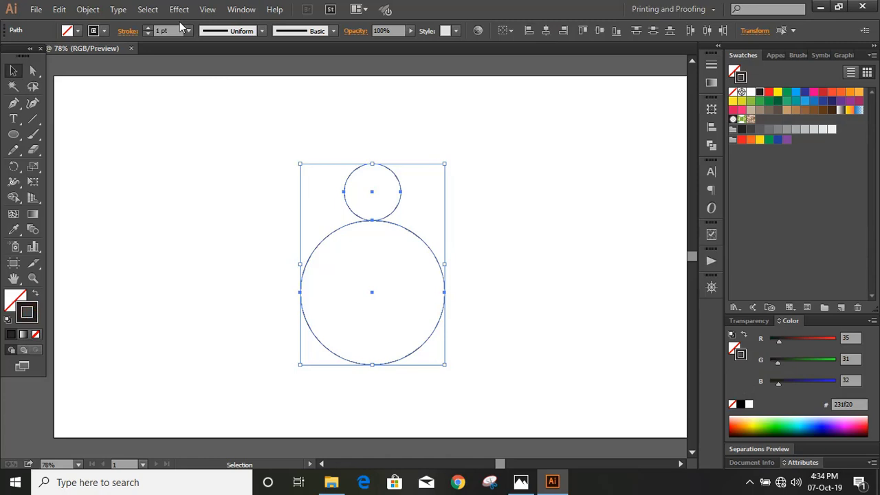
left_click_drag(146, 30, 146, 30)
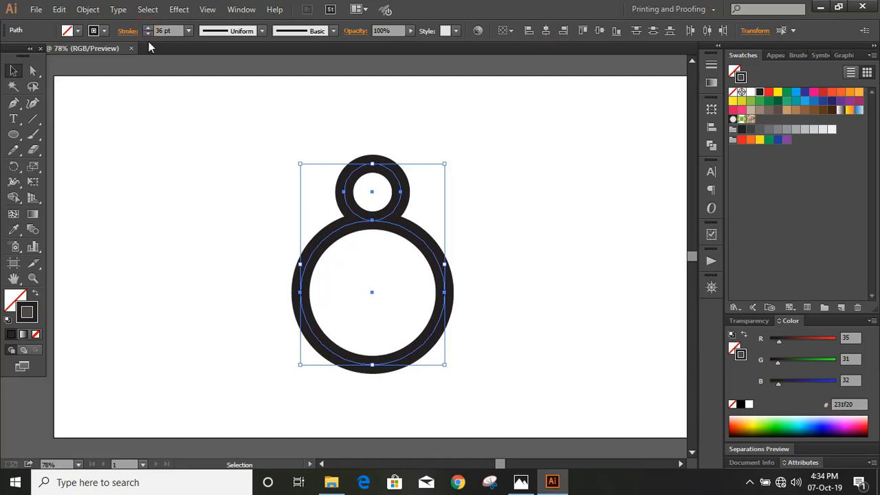
Step: Expand the thick strokes into solid filled ring shapes with Object > Expand
left_click(90, 10)
left_click(110, 146)
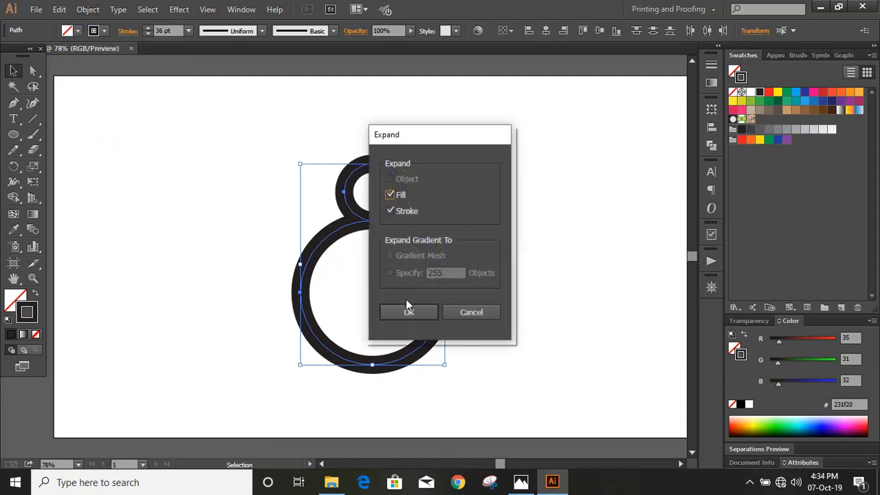
left_click(408, 310)
left_click(495, 196)
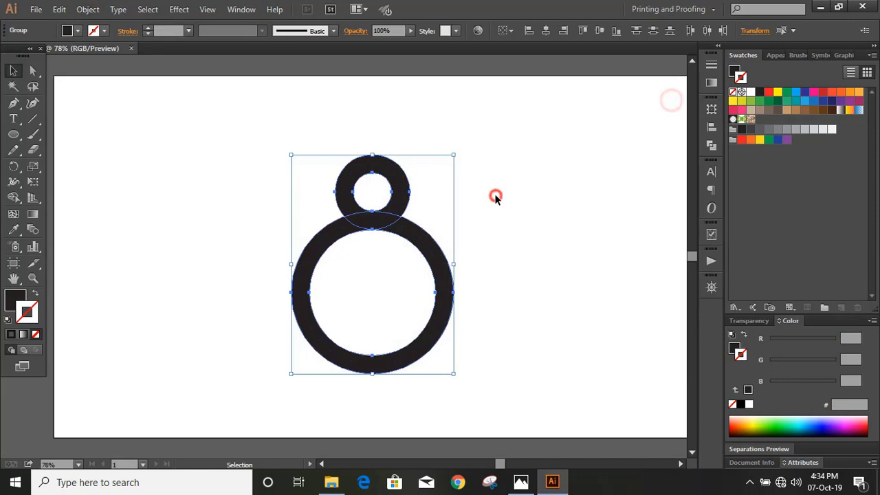
Step: Nudge the small ring up, then unite both rings into one shape with Pathfinder
left_click(400, 192)
key("Up")
key("Up")
key("Up")
key("Up")
key("Up")
key("Up")
key("Up")
key("Up")
key("Up")
key("Up")
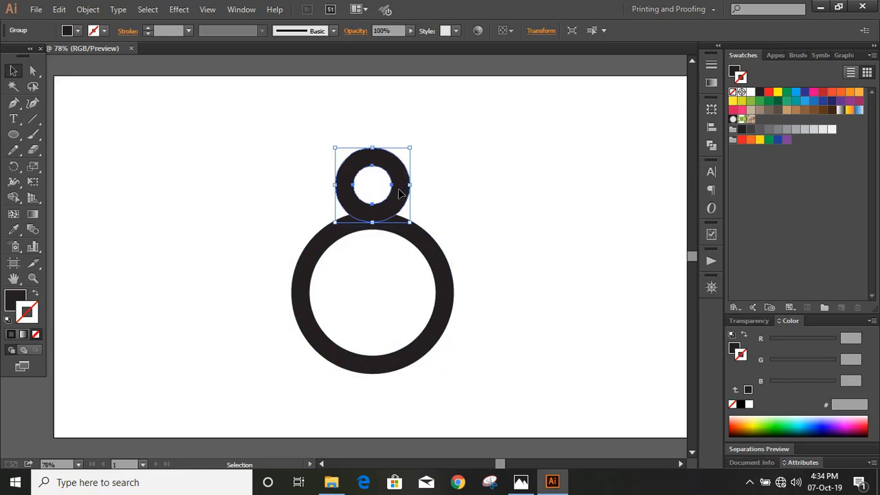
left_click(471, 199)
left_click_drag(304, 142, 446, 289)
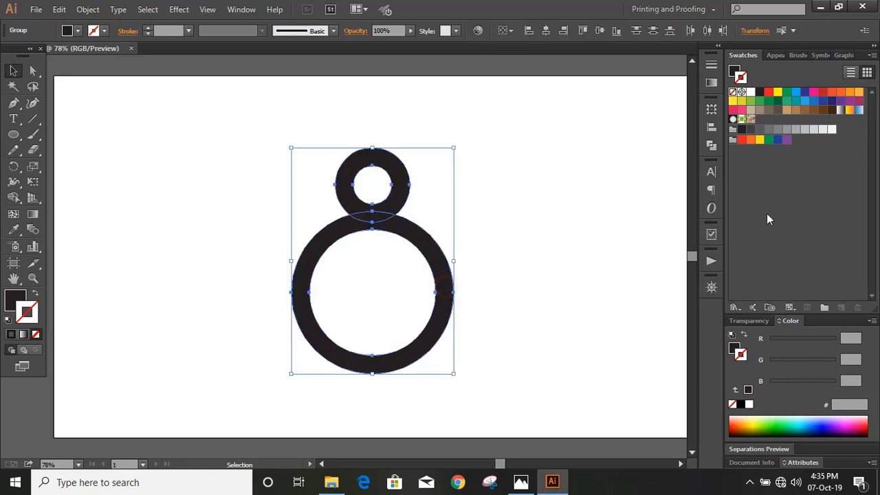
left_click(711, 145)
left_click(560, 128)
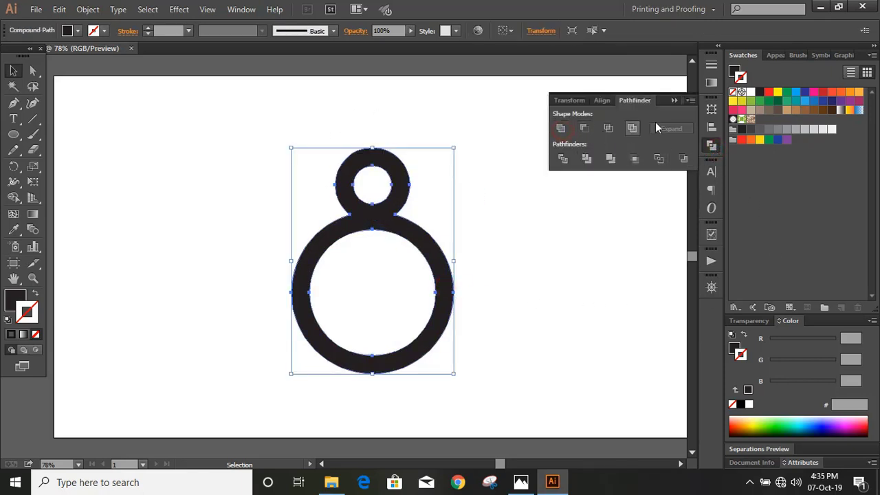
left_click(676, 101)
Step: Draw a thin tall rectangle running vertically through the rings' centre
left_click(200, 147)
left_click_drag(14, 135, 56, 140)
left_click_drag(368, 124, 378, 399)
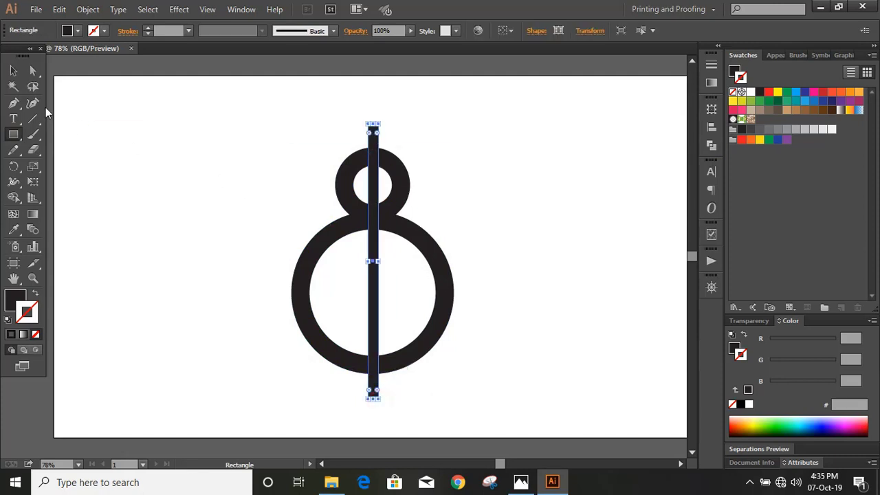
Step: Centre the bar on the rings and cut it out with Pathfinder Minus Front
left_click(13, 70)
left_click_drag(177, 148, 445, 307)
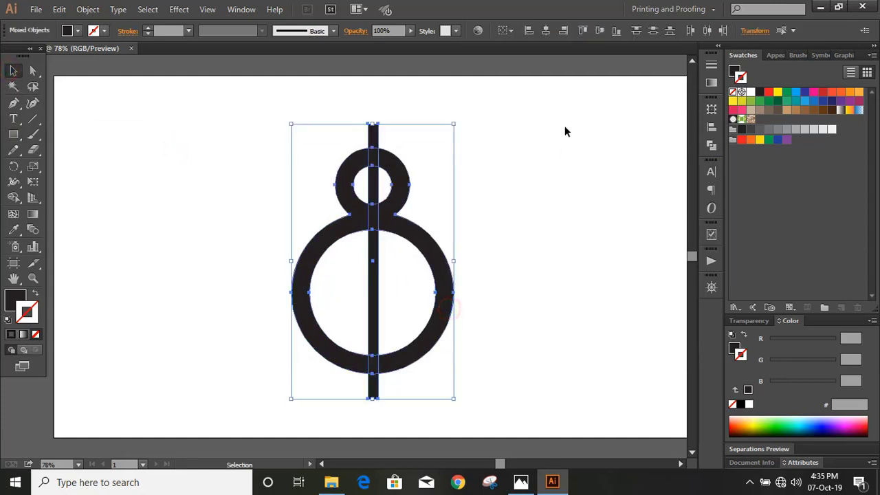
left_click(542, 31)
left_click(711, 144)
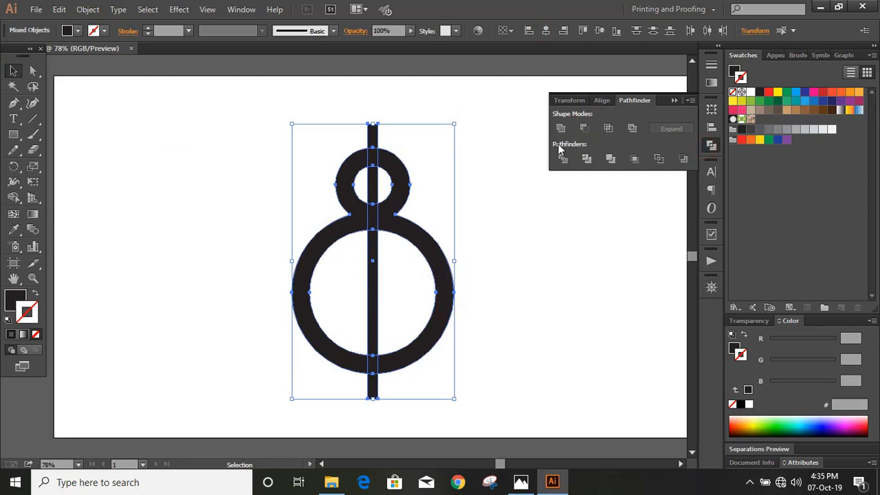
left_click(582, 131)
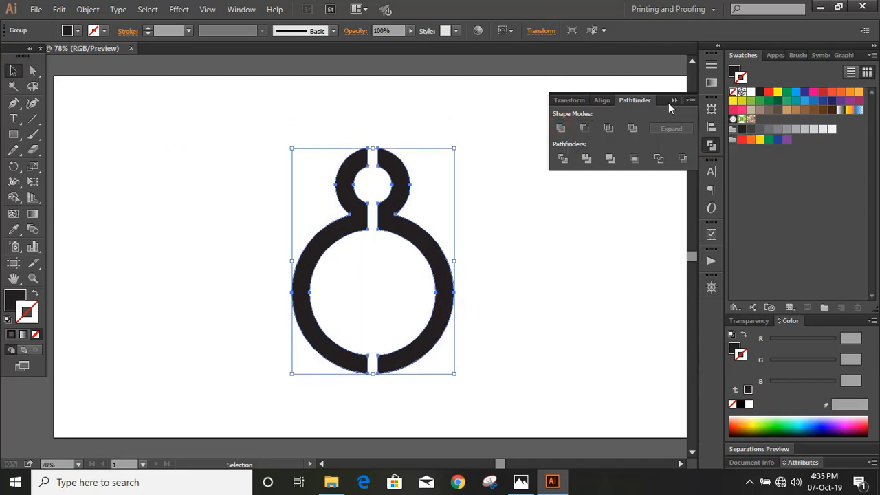
left_click(673, 100)
Step: Ungroup the split halves and slide the right half left to overlap the left half
left_click(88, 9)
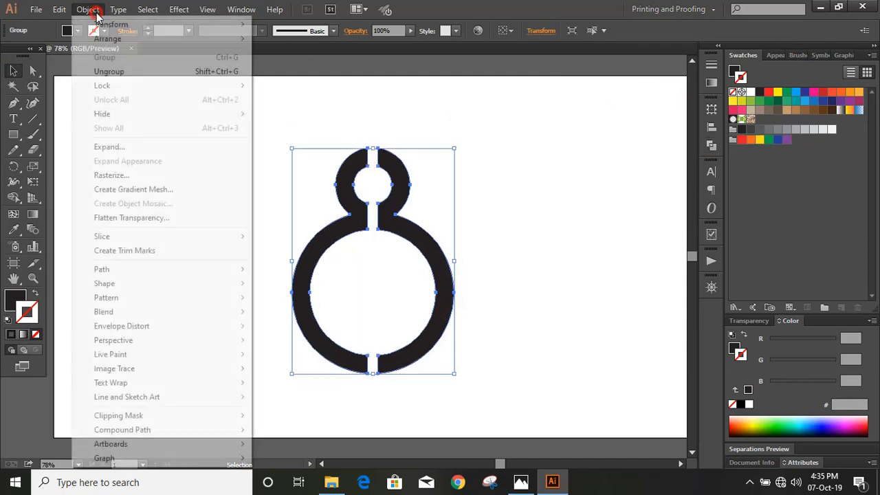
left_click(109, 71)
left_click(496, 204)
left_click(426, 249)
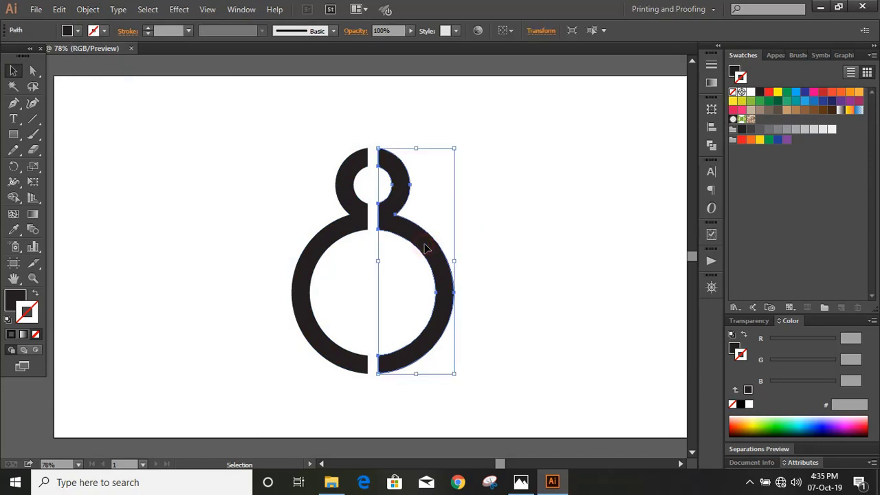
key("shift+Left")
key("shift+Left")
key("shift+Left")
key("shift+Left")
key("shift+Left")
key("shift+Left")
key("shift+Left")
key("shift+Left")
key("shift+Left")
key("shift+Left")
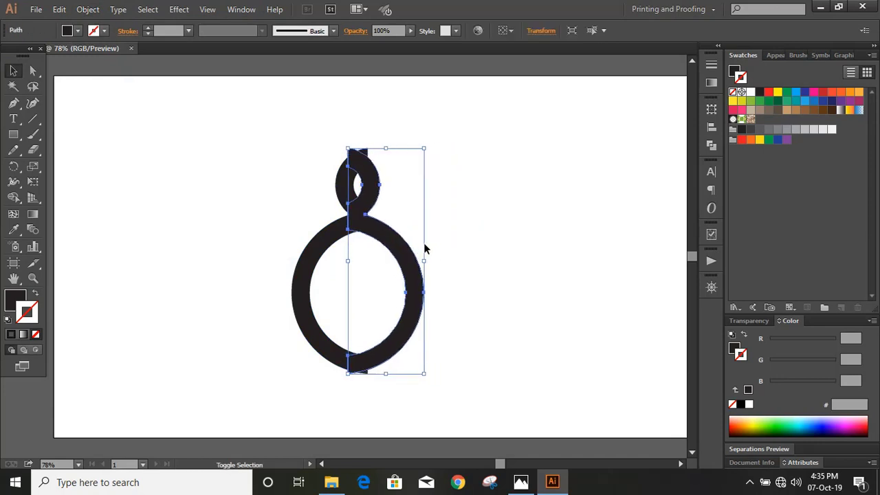
key("shift+Left")
key("shift+Left")
key("shift+Left")
key("shift+Left")
key("shift+Left")
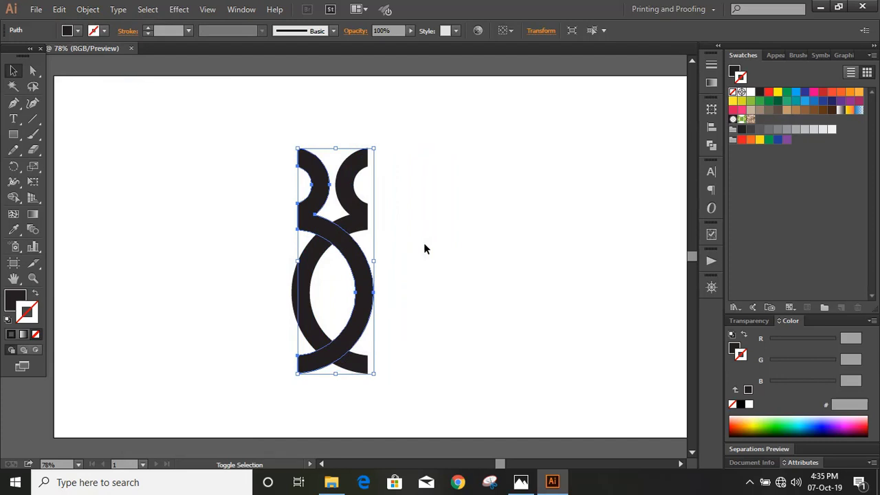
key("shift+Right")
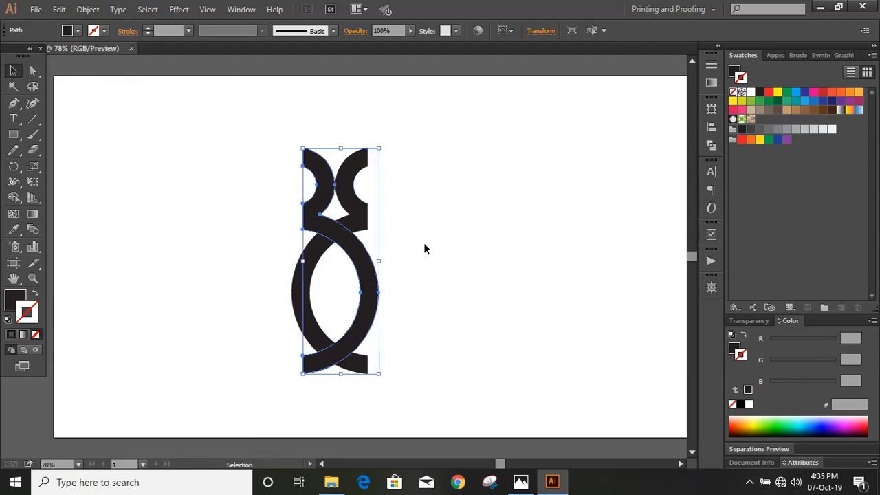
key("Left")
key("Left")
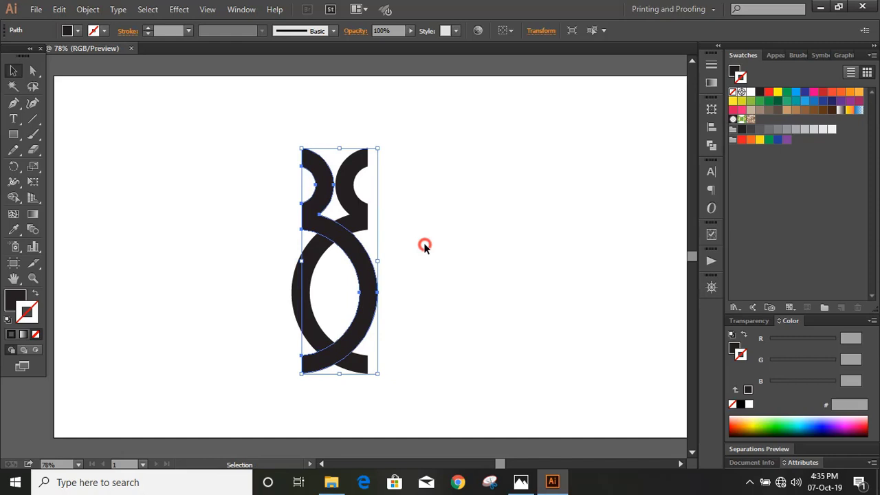
Step: Apply a 12 pt Offset Path around the whole interlaced artwork
left_click(430, 245)
left_click_drag(271, 126, 445, 385)
left_click(87, 9)
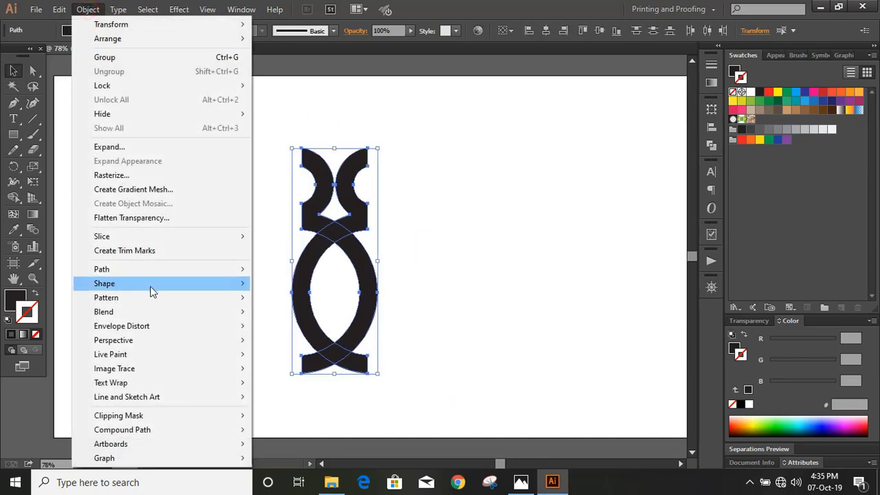
mouse_move(173, 273)
left_click(279, 317)
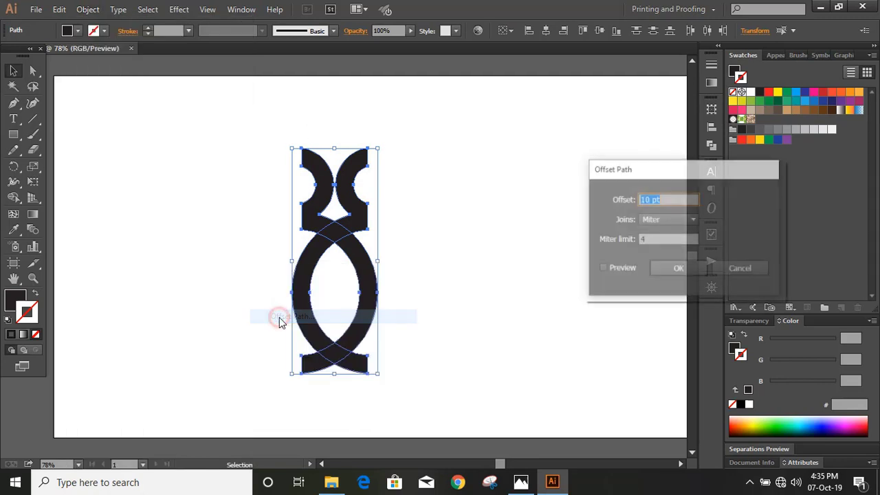
left_click(602, 269)
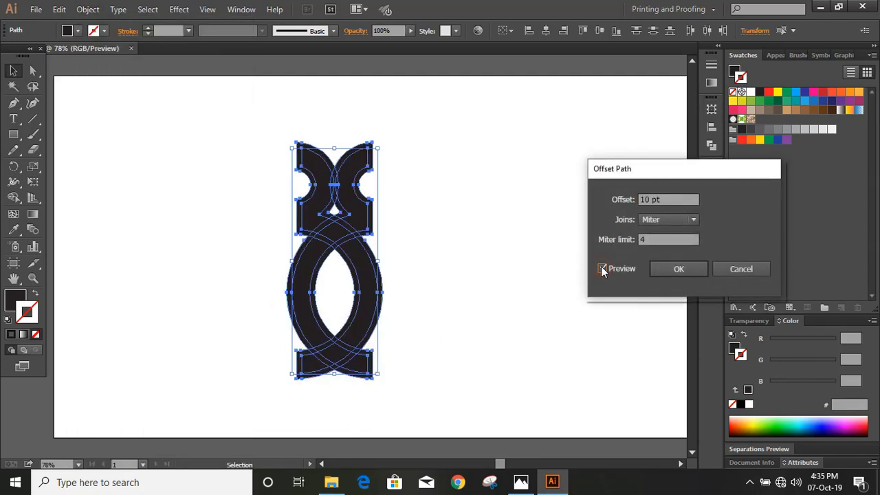
left_click_drag(659, 199, 636, 207)
type("12")
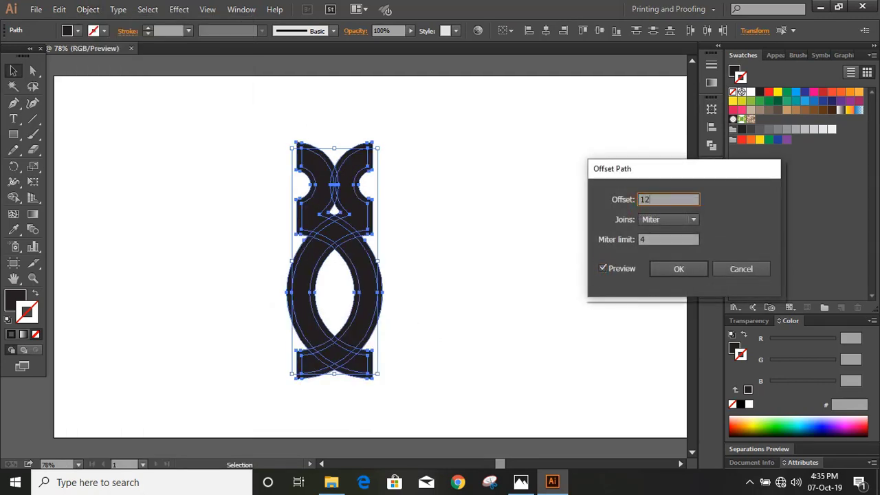
left_click(677, 238)
left_click(669, 270)
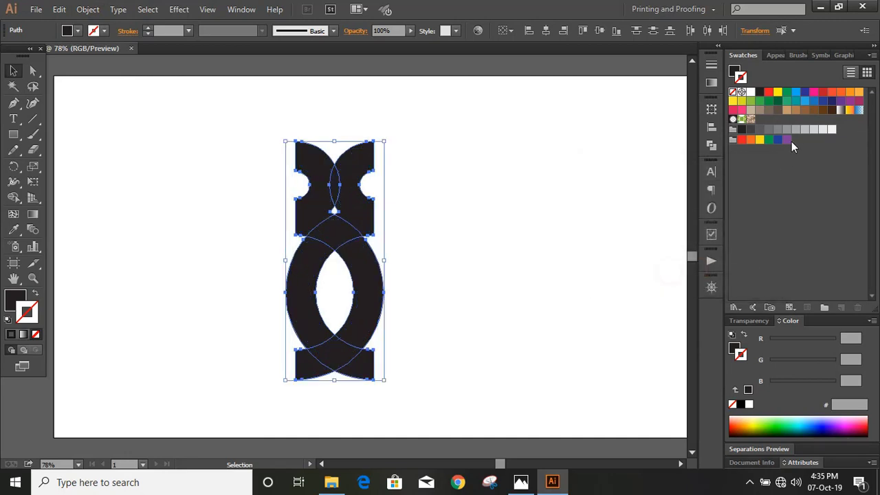
Step: Fill the offset path yellow with no stroke, then zoom in and select the emblem
left_click(778, 92)
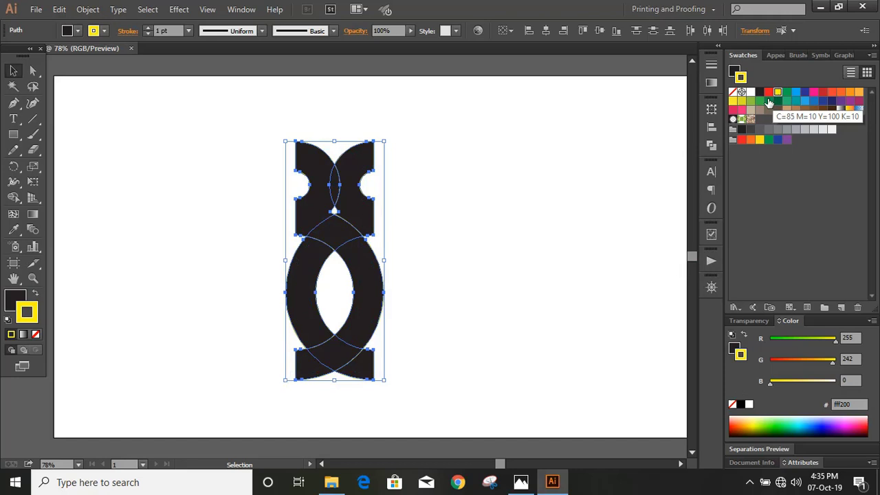
left_click(35, 334)
left_click(14, 298)
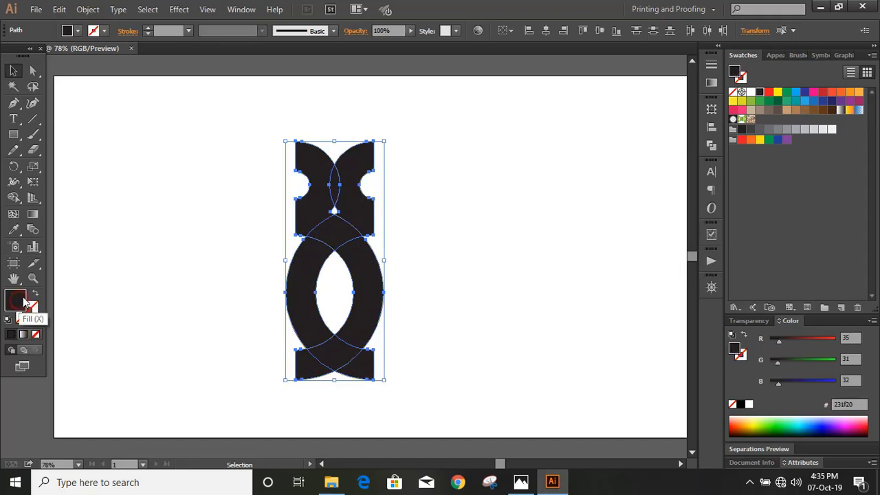
left_click(777, 92)
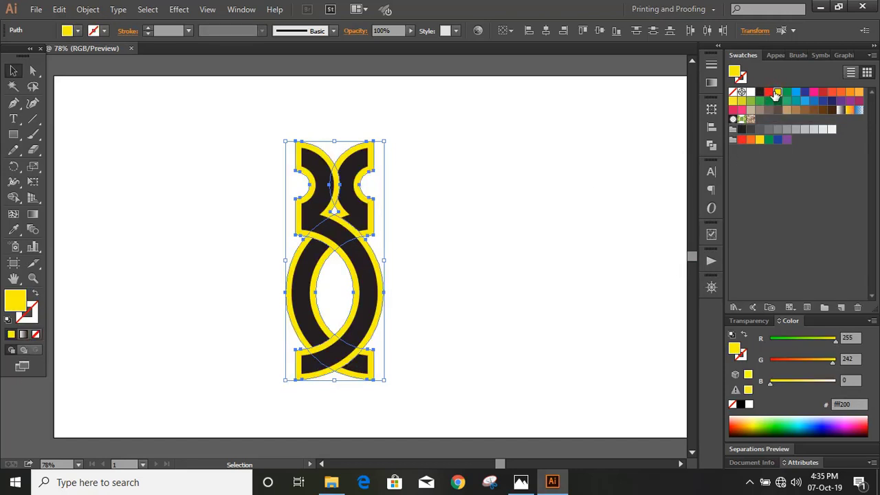
left_click(491, 285)
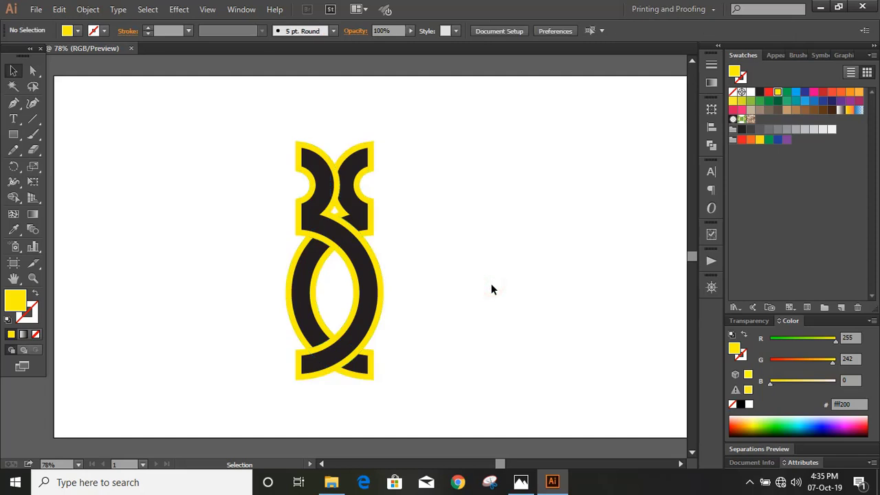
key("ctrl+plus")
key("ctrl+plus")
left_click_drag(190, 106, 490, 312)
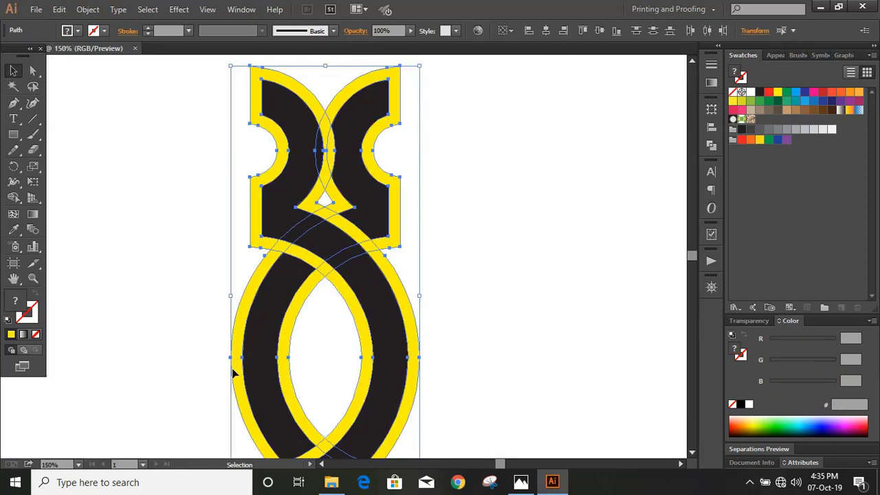
Step: With Shape Builder, merge the top sliver, upper diagonal strip, and right arc with the lower strip
left_click(14, 197)
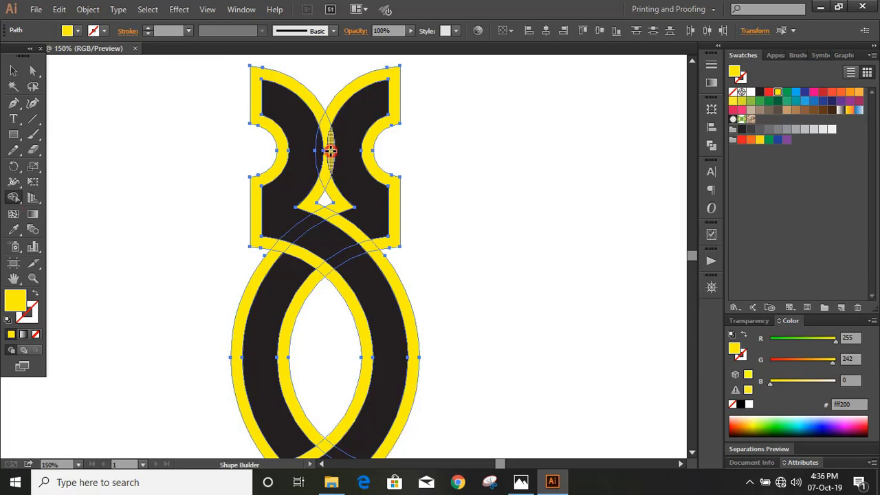
left_click(331, 151)
scroll(390, 257, "down", 1)
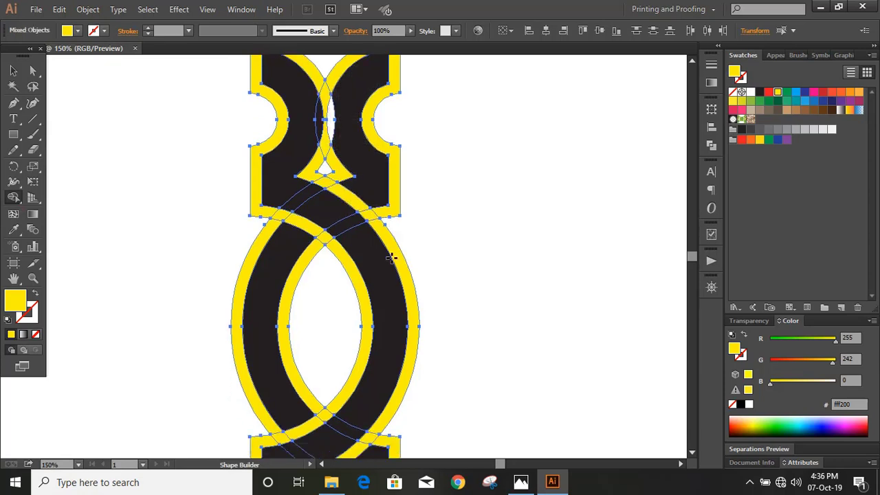
scroll(391, 257, "up", 1)
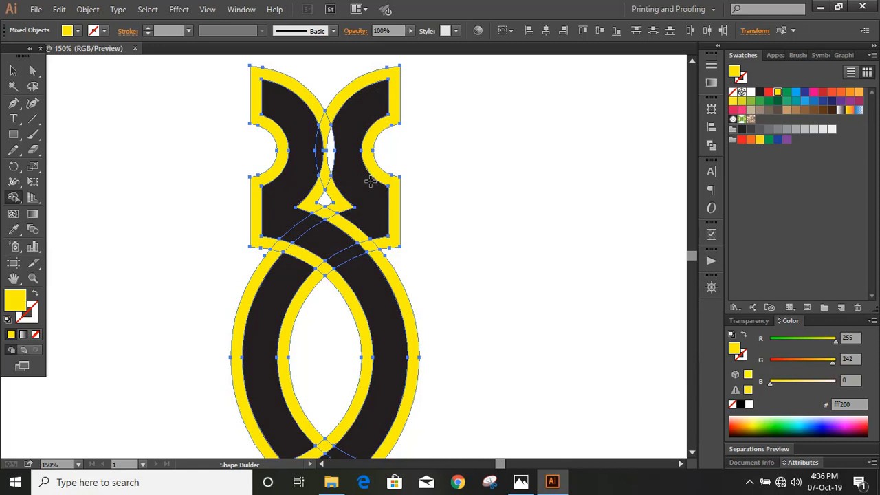
scroll(372, 190, "down", 1)
scroll(371, 190, "down", 2)
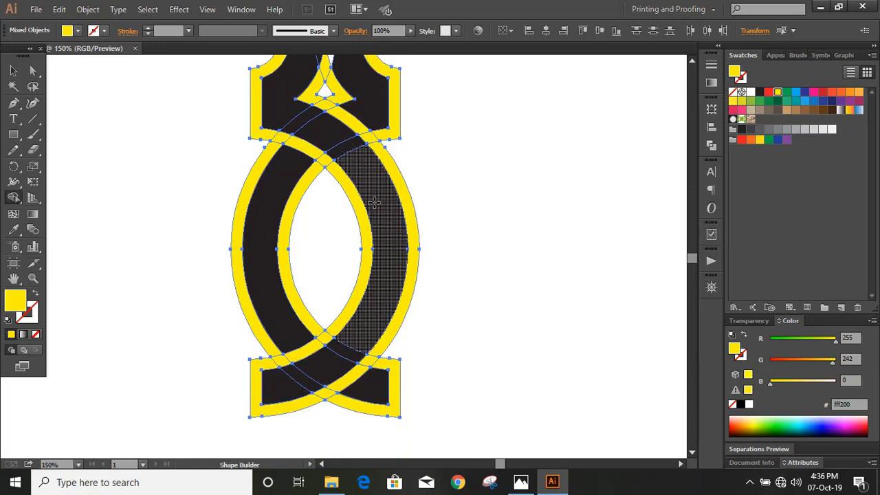
left_click_drag(318, 102, 276, 142)
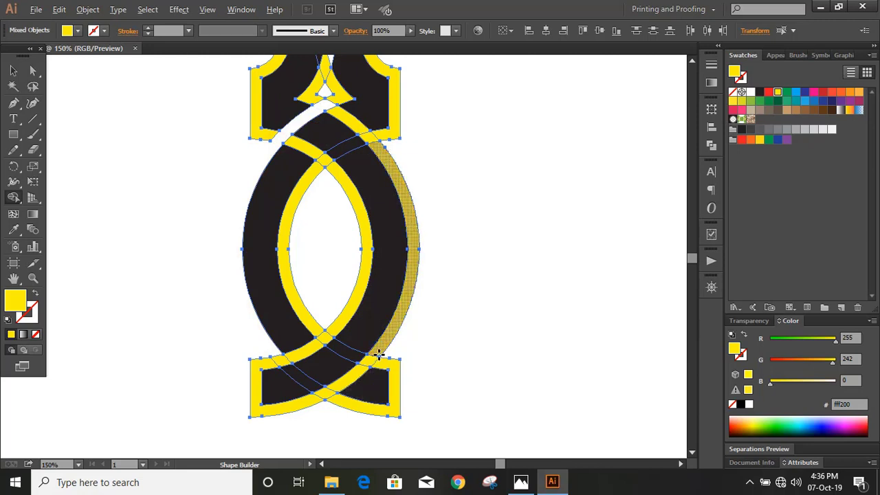
left_click_drag(379, 352, 327, 397)
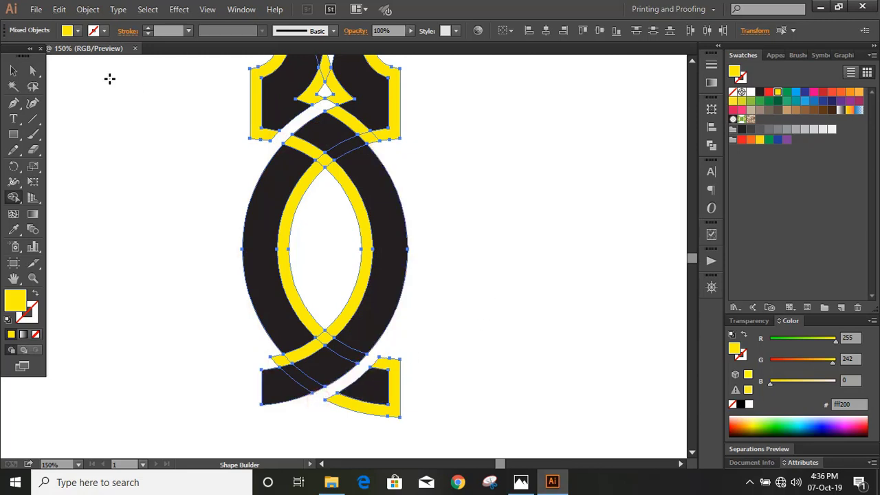
Step: Delete the three yellow bands, then select the remaining black emblem pieces
left_click(13, 70)
left_click(186, 270)
scroll(185, 270, "up", 3)
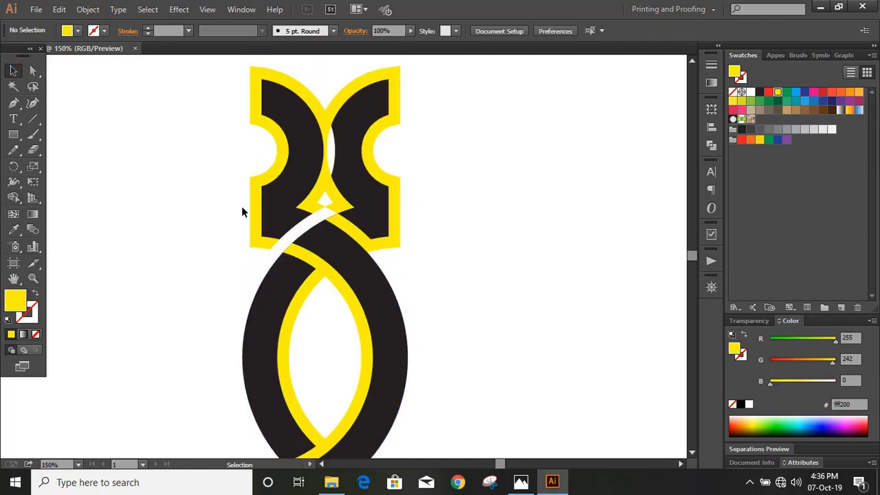
left_click(334, 97)
key("Delete")
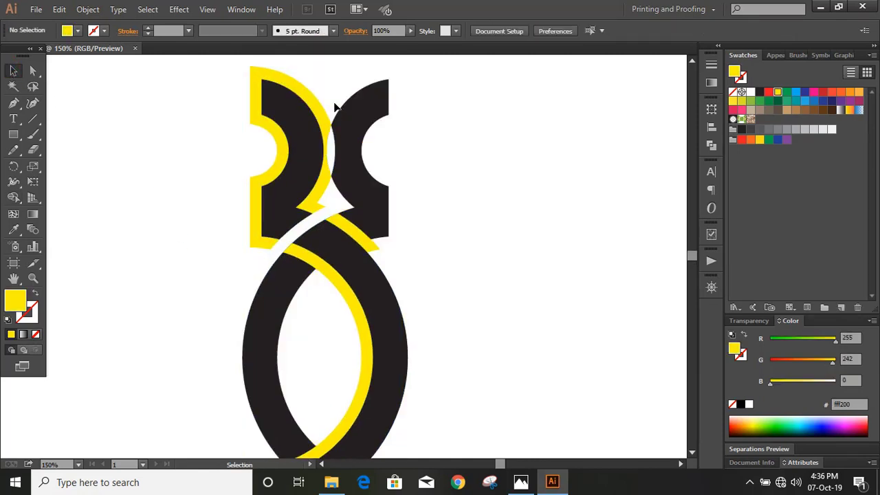
left_click(325, 101)
key("Delete")
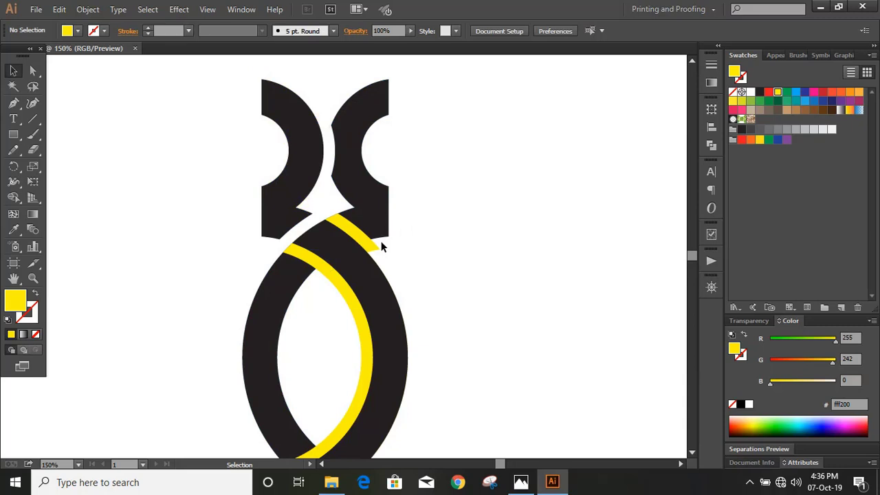
left_click(374, 246)
key("Delete")
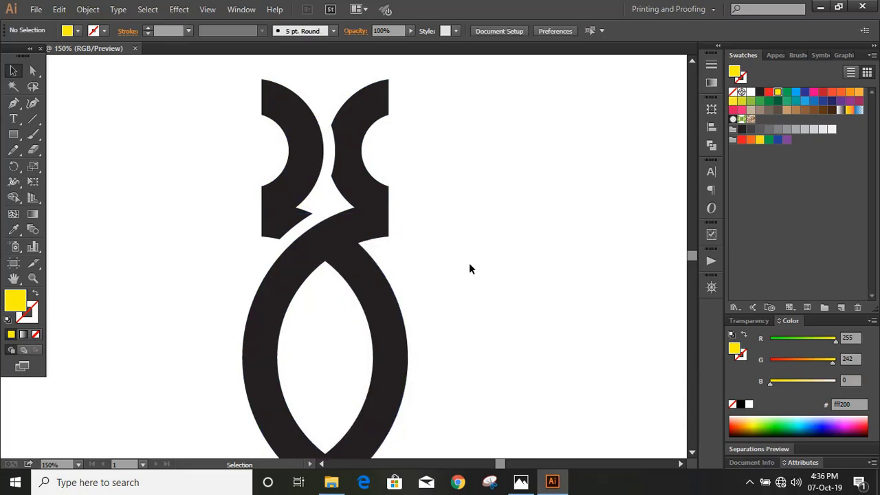
scroll(469, 268, "down", 5)
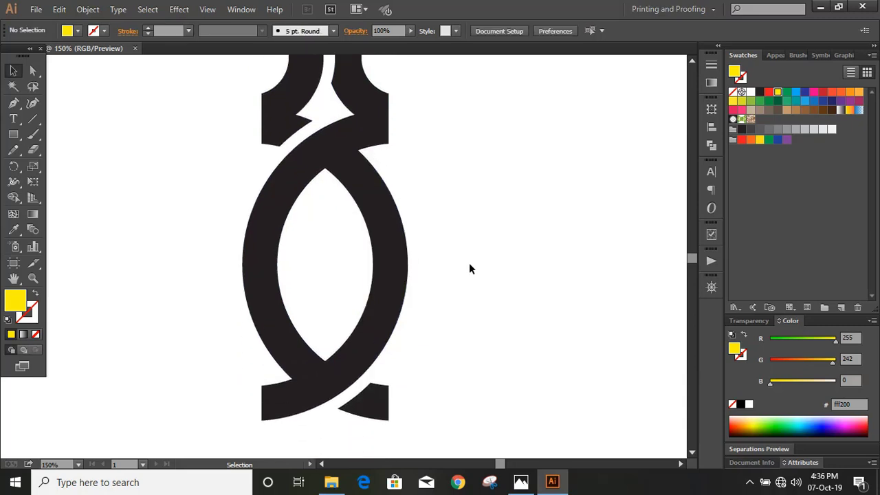
key("ctrl+minus")
left_click_drag(261, 307, 403, 369)
Step: Fill the inner lens region black with Shape Builder and shrink it around its centre
left_click(13, 197)
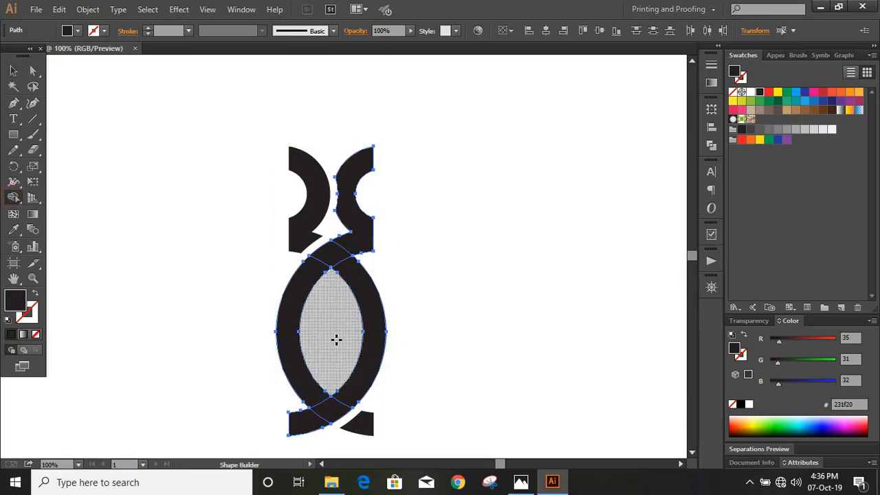
left_click(347, 330)
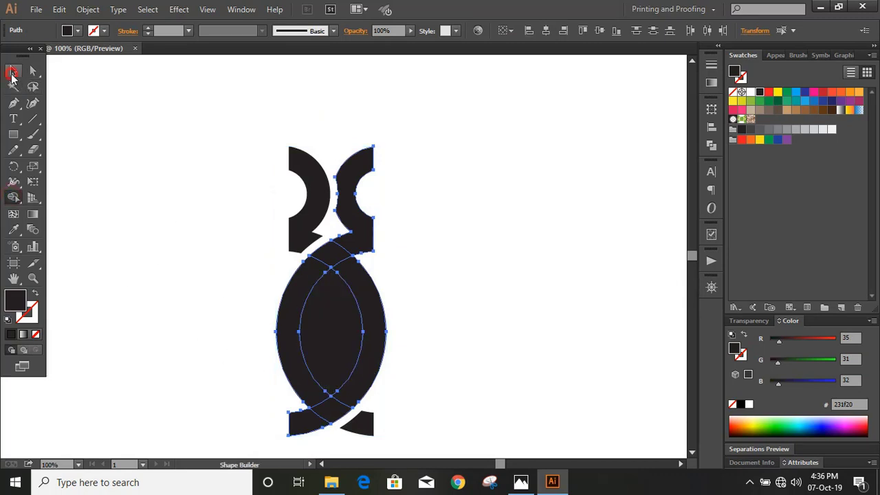
left_click(13, 70)
left_click(466, 277)
left_click(344, 316)
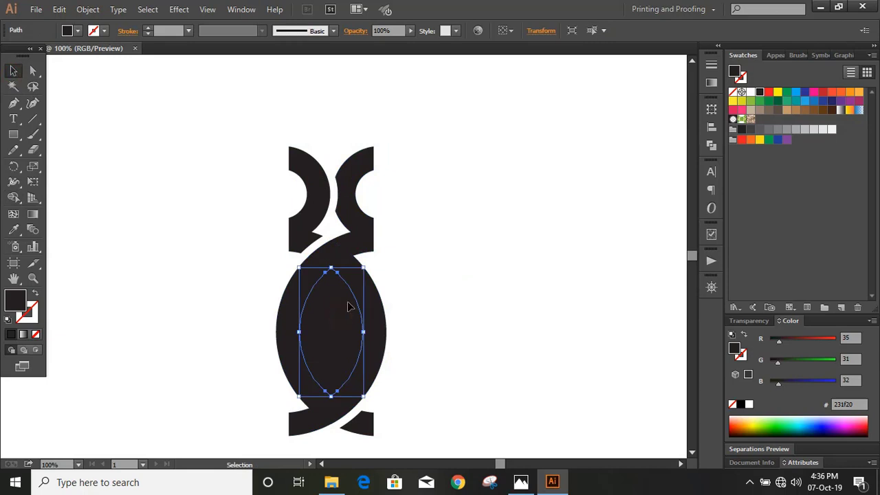
mouse_move(363, 269)
left_mouse_down()
mouse_move(360, 260)
mouse_move(359, 280)
left_mouse_up()
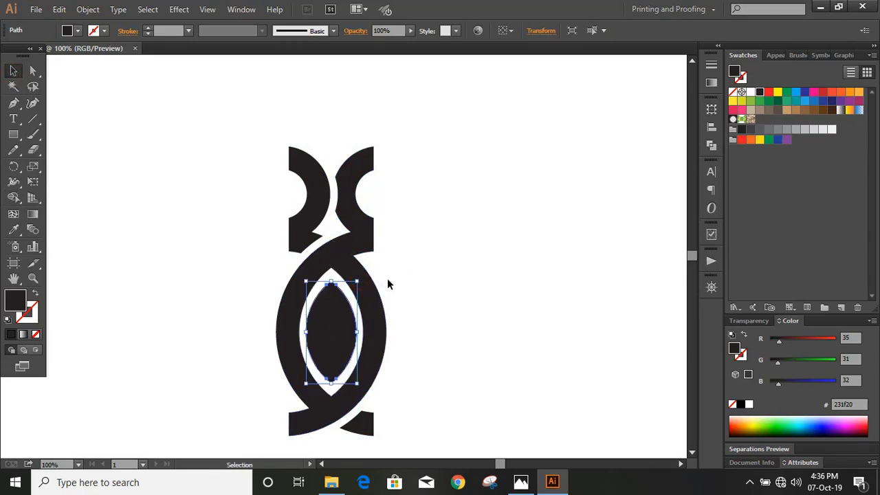
left_click_drag(359, 281, 359, 284)
left_click(458, 282)
Step: Move the whole emblem up and right, then unite all its pieces into one shape
key("ctrl+minus")
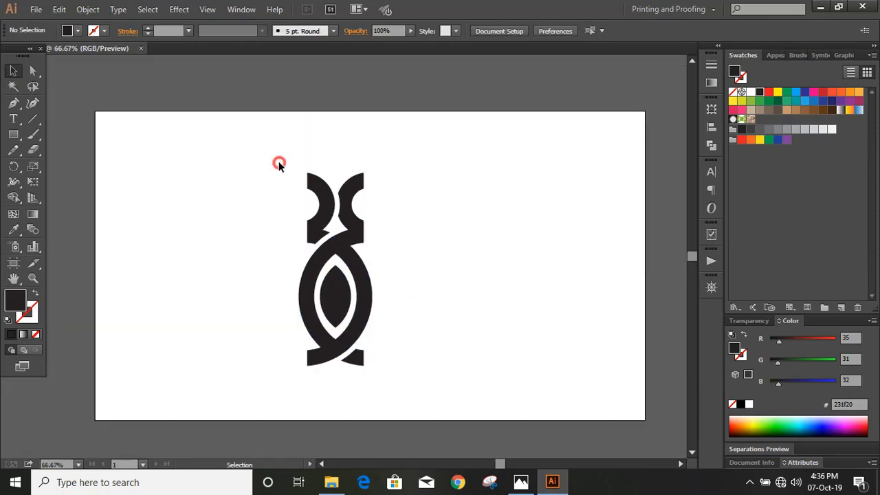
left_click_drag(277, 163, 411, 398)
left_click_drag(363, 315, 379, 272)
left_click(711, 146)
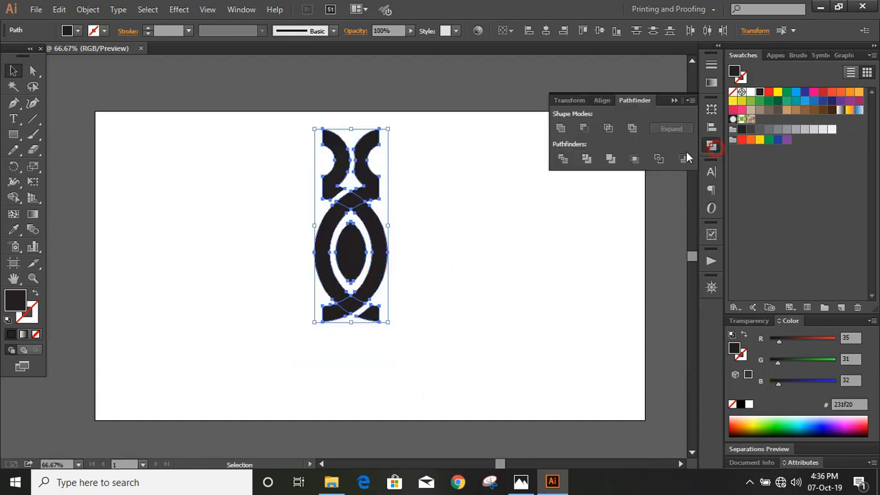
left_click(560, 129)
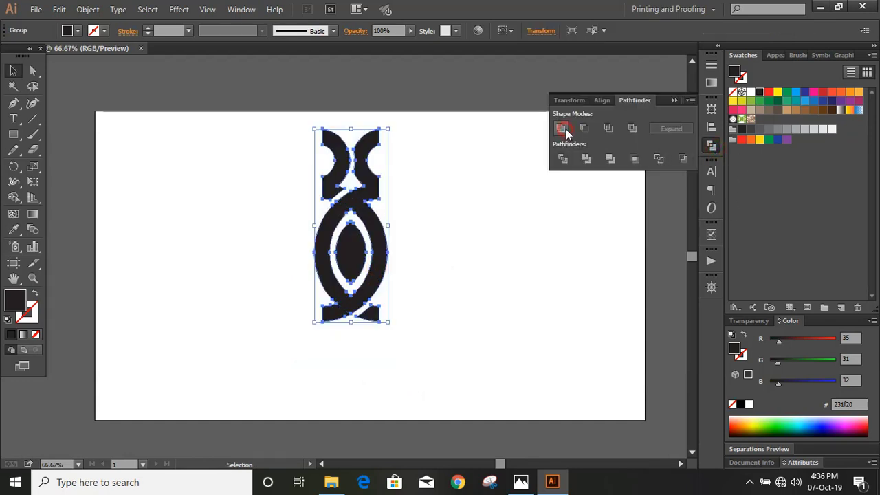
Step: Add the text EAST BOUTIQUE on the artboard below the emblem
left_click(673, 100)
left_click(550, 227)
left_click(13, 119)
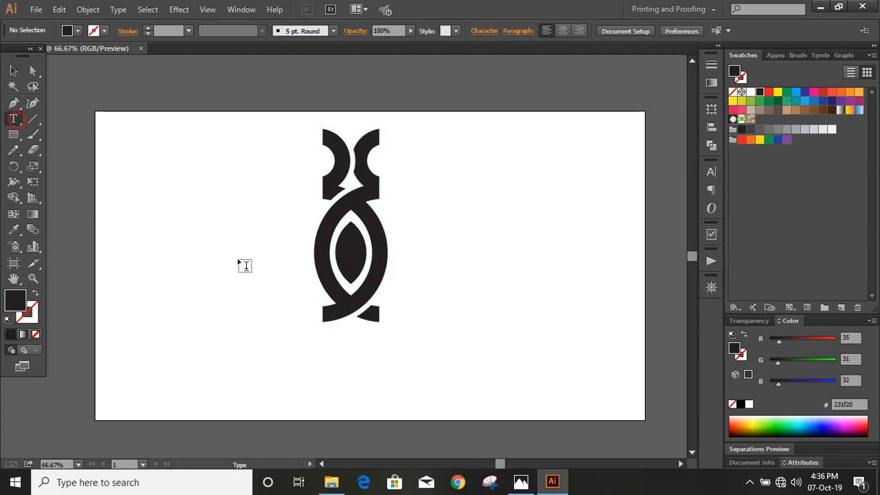
left_click(228, 376)
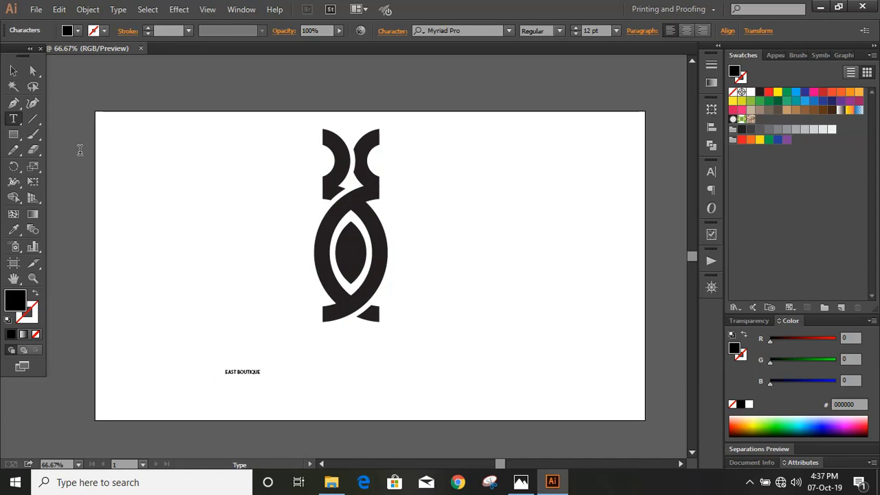
Step: Enlarge the text and set it in Caviar Dreams Bold
left_click(13, 70)
left_click_drag(261, 377, 379, 393)
left_click(459, 33)
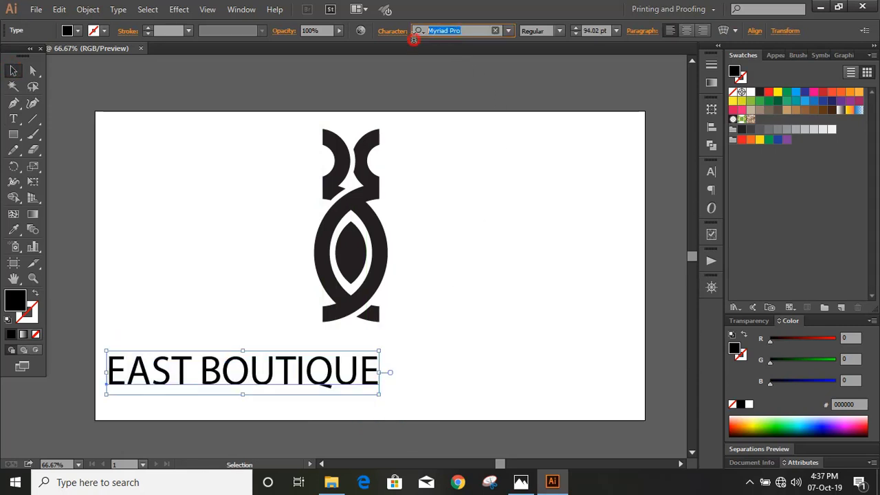
type("CAV")
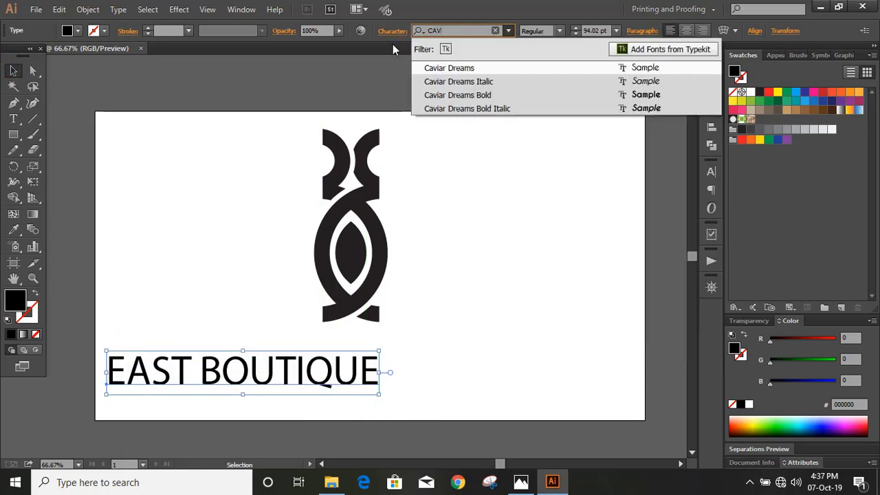
left_click(511, 95)
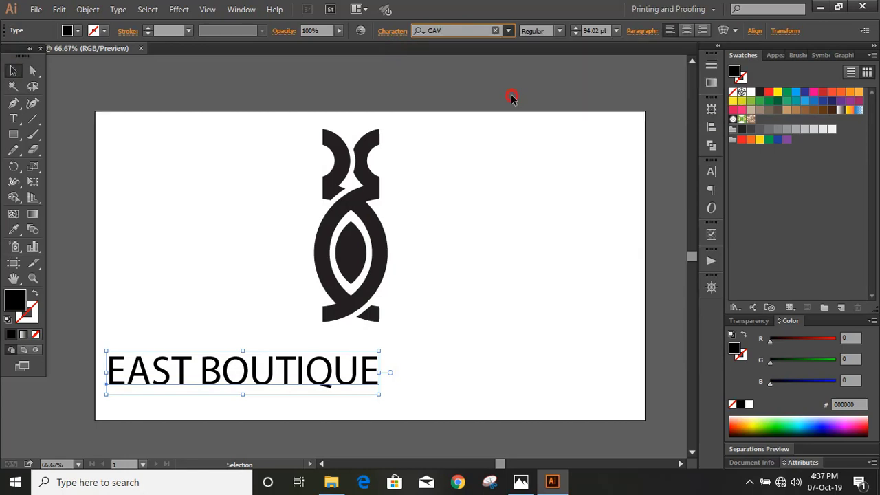
Step: Change the word BOUTIQUE to the Caviar Dreams Regular style
double_click(221, 376)
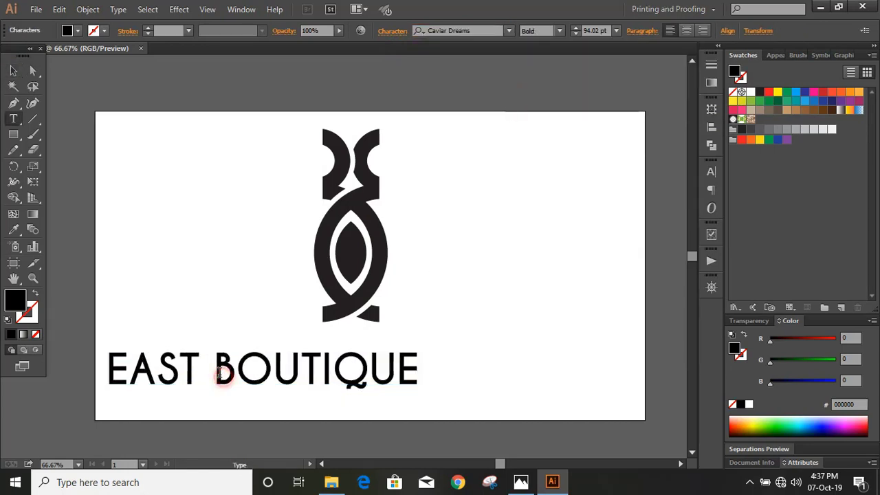
left_click_drag(221, 371, 440, 369)
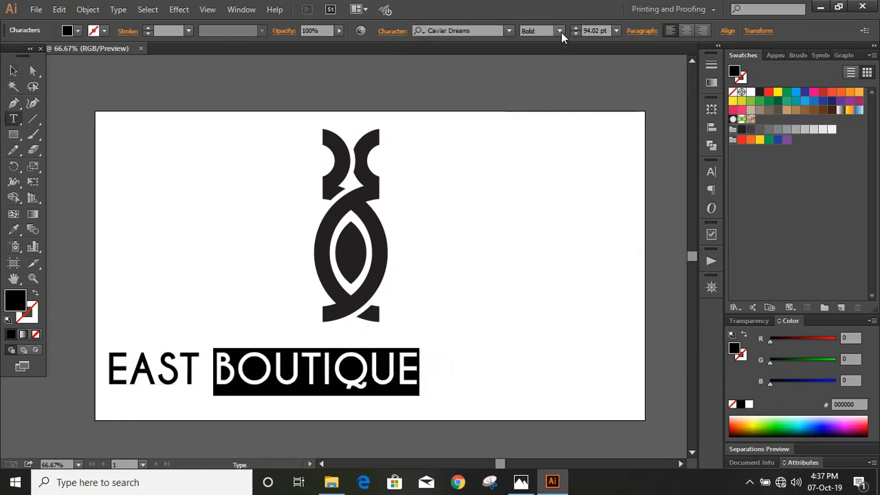
left_click(559, 30)
left_click(550, 62)
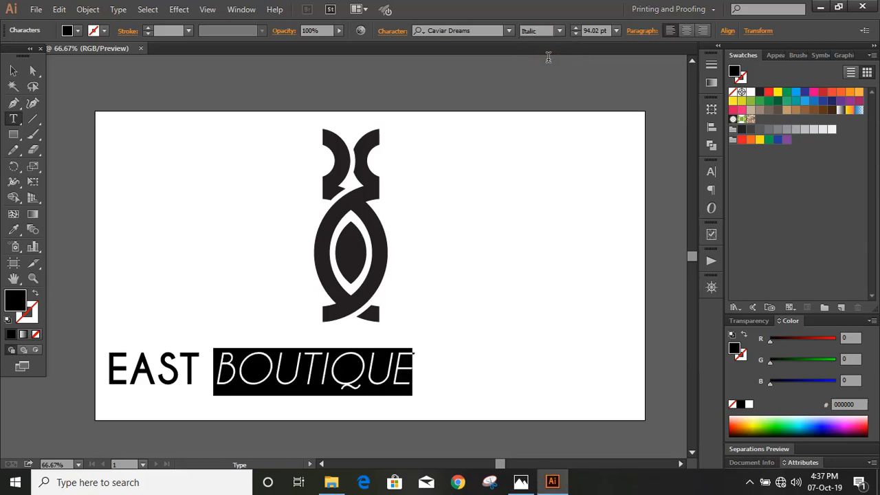
left_click(559, 31)
left_click(548, 47)
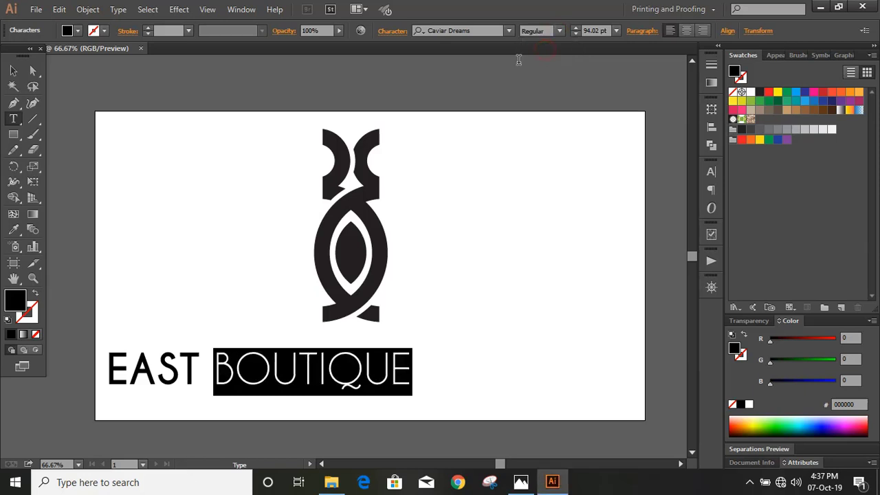
left_click(13, 71)
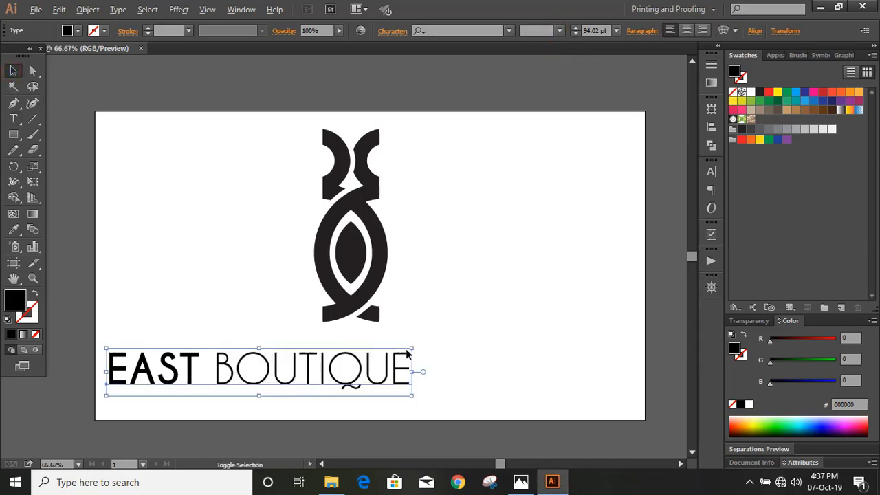
Step: Shrink the EAST BOUTIQUE text and horizontally centre it with the emblem above
left_click_drag(411, 350, 460, 369)
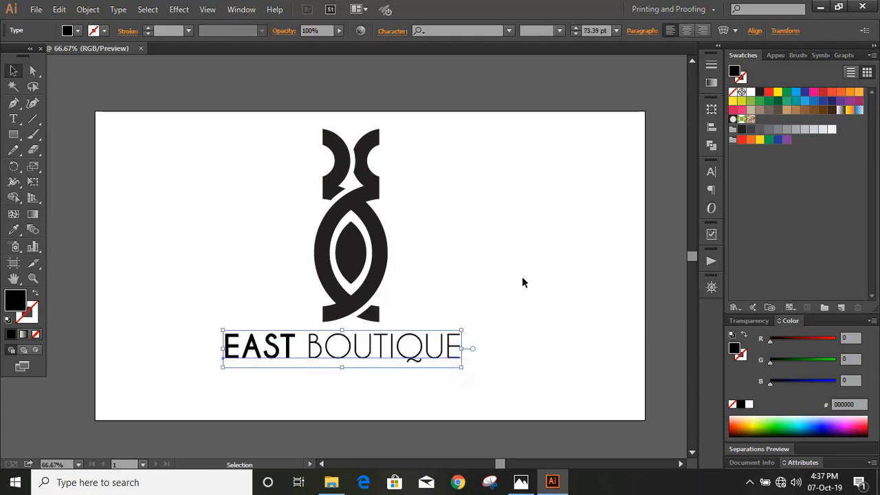
left_click(522, 278)
left_click(244, 174)
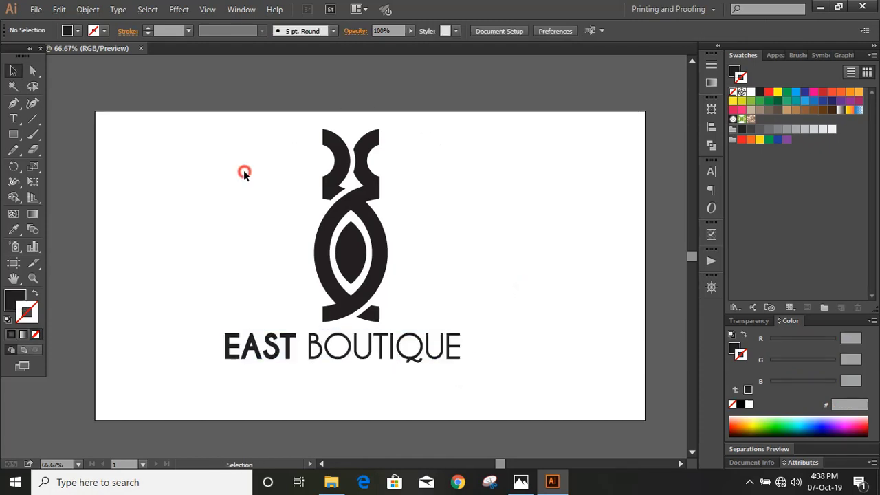
left_click_drag(244, 174, 433, 377)
left_click(546, 31)
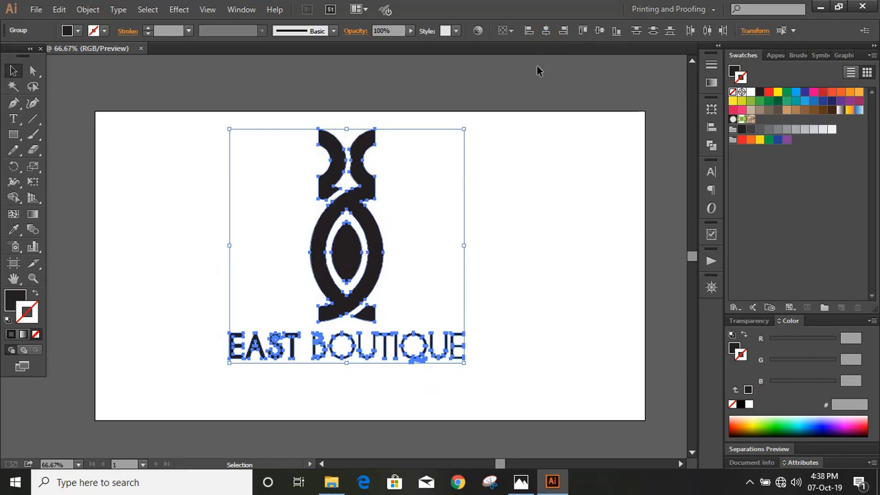
left_click(499, 191)
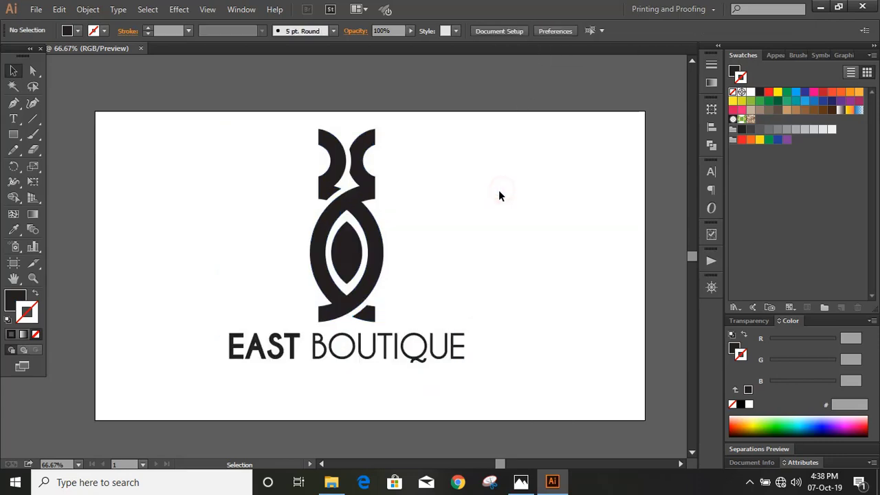
Step: Set up a Save for Web export as PNG-24 with Transparency enabled
left_click(36, 9)
left_click(81, 171)
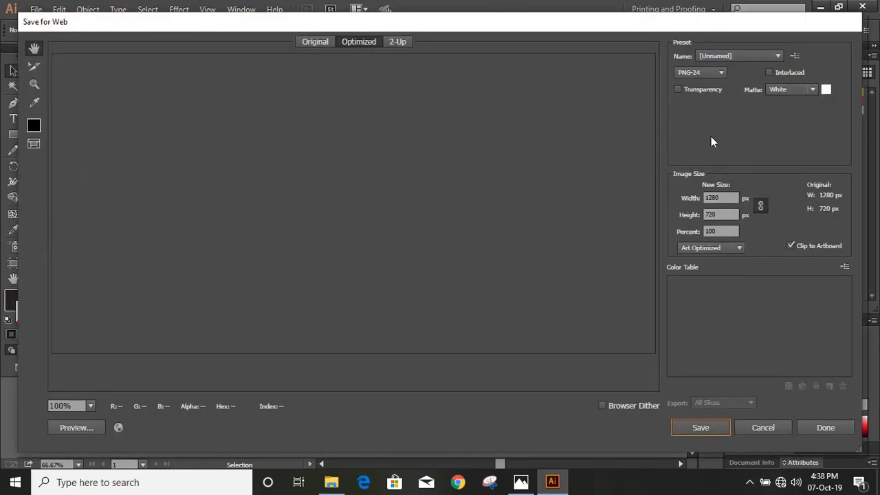
left_click(677, 89)
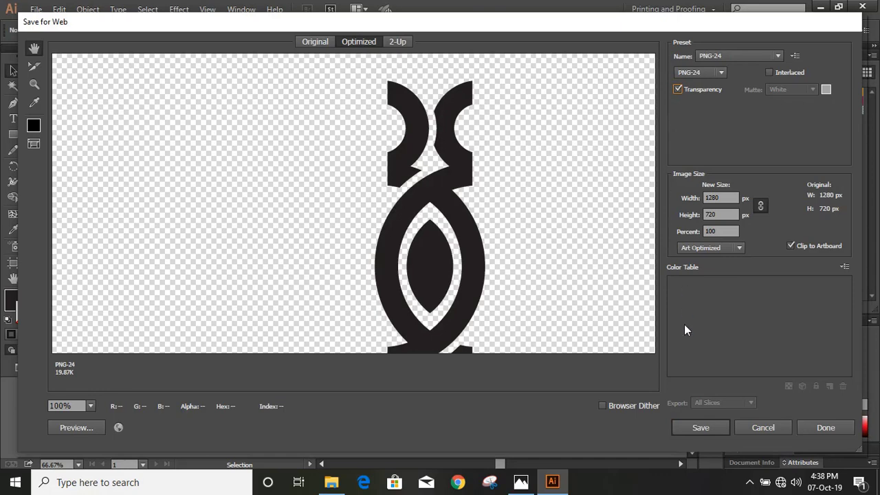
left_click(701, 427)
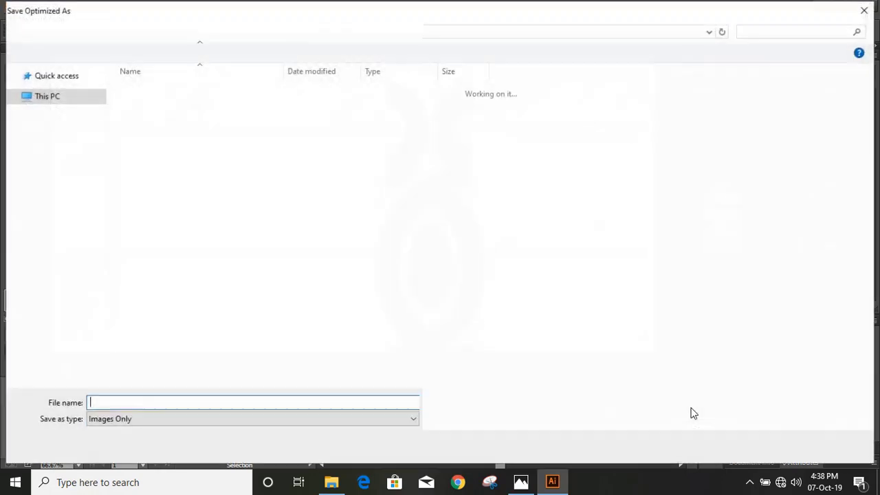
Step: Save the export to the Desktop as '1', then launch Photoshop CC 2019
left_click(53, 98)
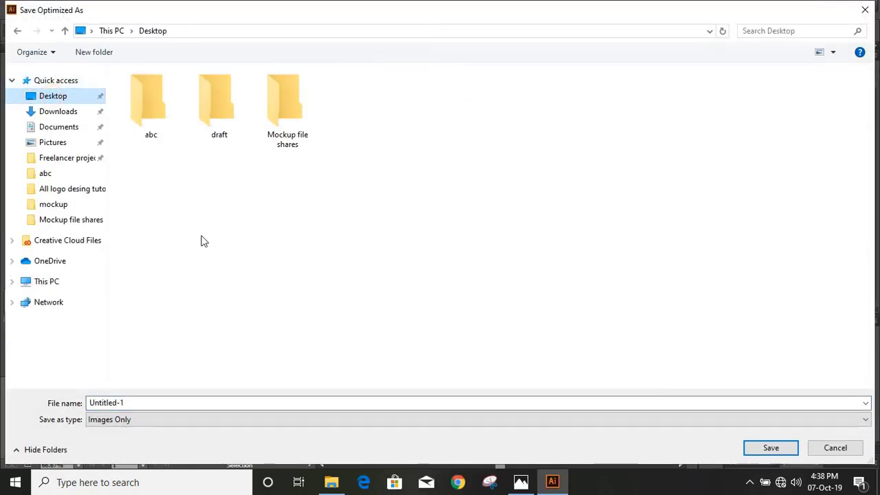
left_click(157, 406)
type("1")
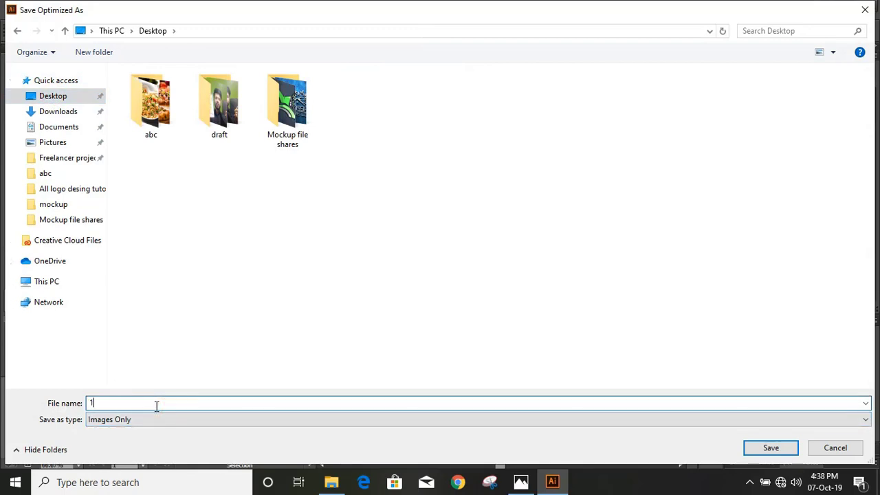
left_click(770, 448)
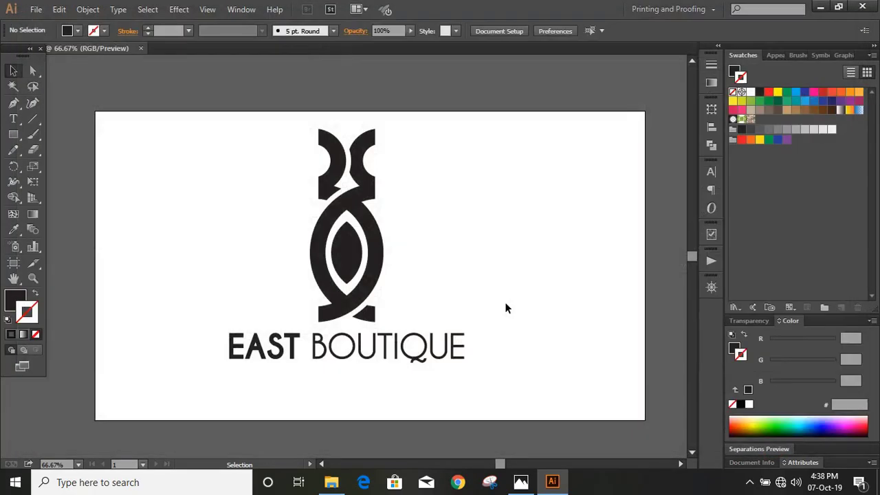
left_click(13, 481)
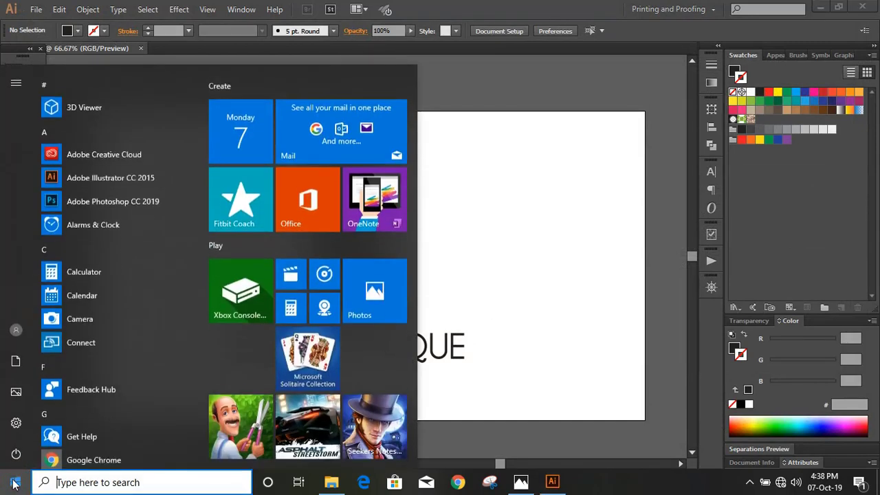
left_click(126, 192)
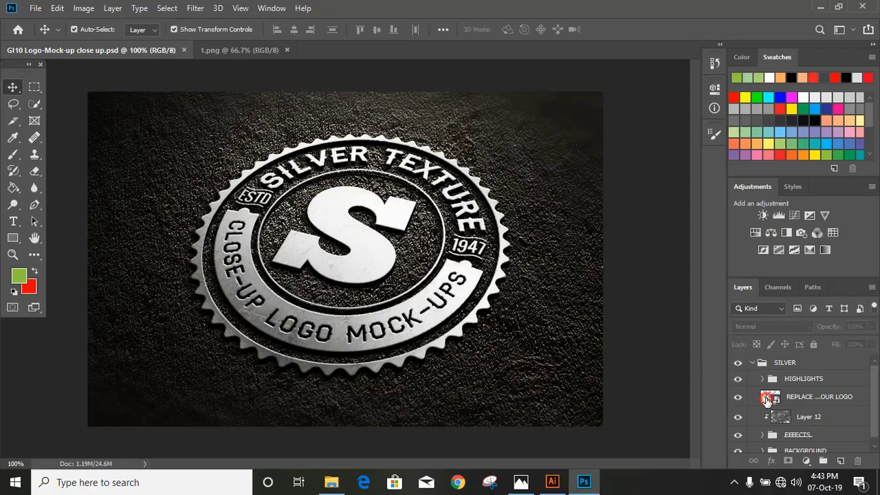
Step: Bring the 1.png logo into the mock-up's smart object, enlarged and centred over the badge
double_click(767, 401)
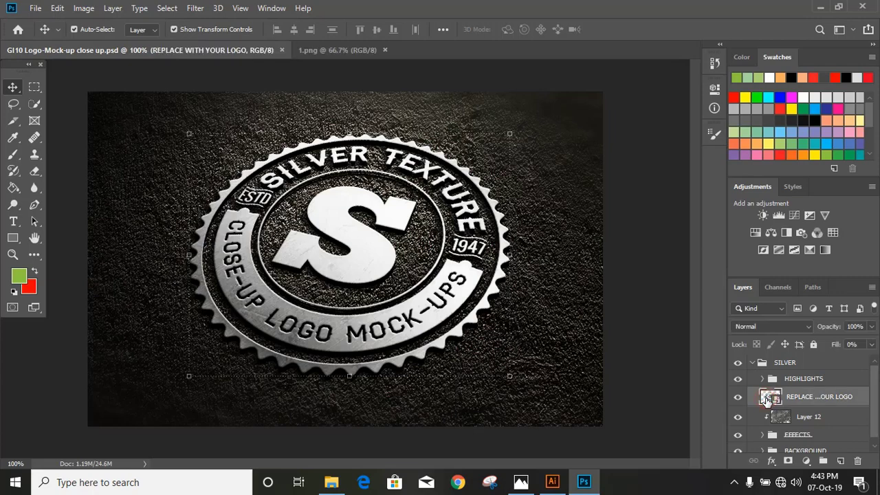
left_click(338, 50)
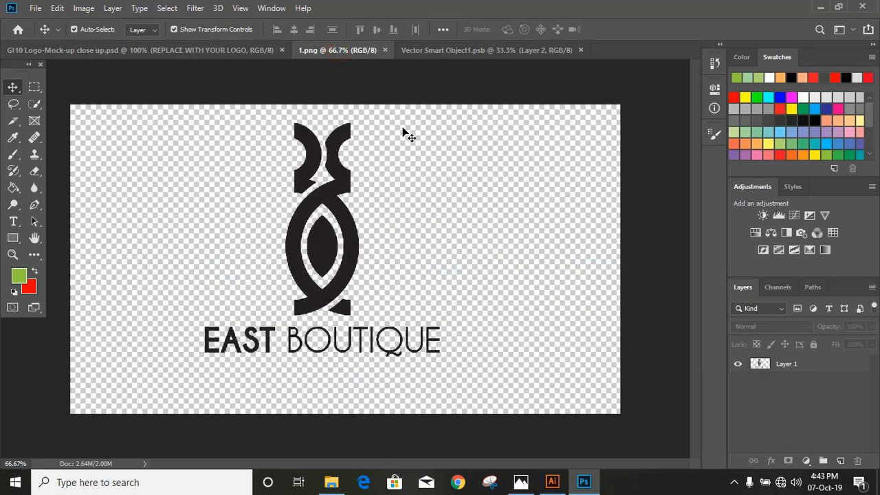
left_click_drag(352, 217, 345, 281)
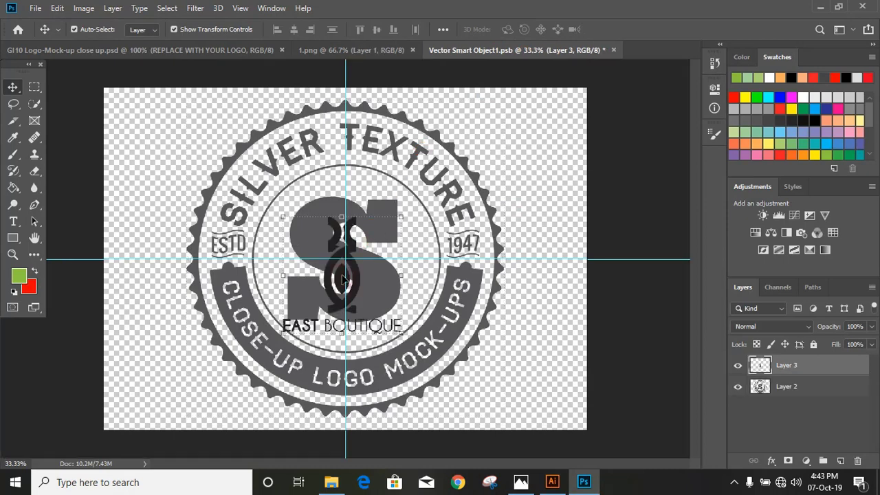
left_click_drag(401, 333, 489, 417)
left_click_drag(366, 198, 380, 183)
left_click(617, 31)
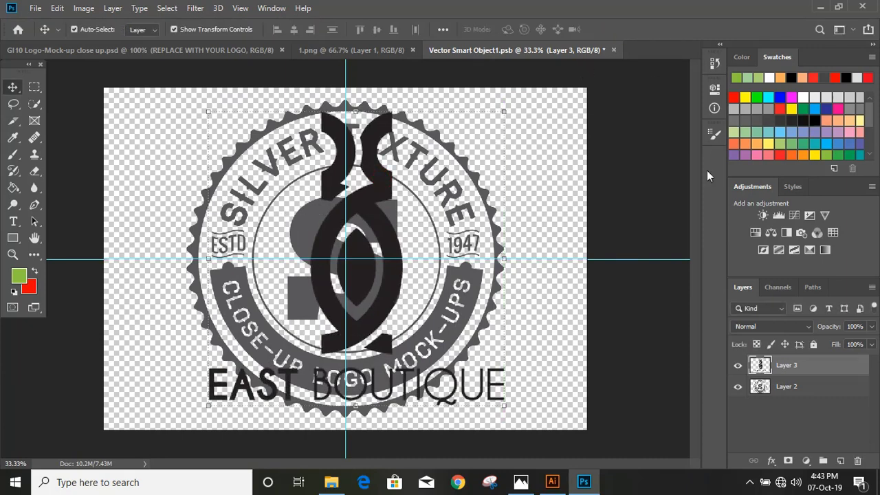
Step: Hide the placeholder badge layer, save the smart object, and view the silver mock-up result
left_click(737, 387)
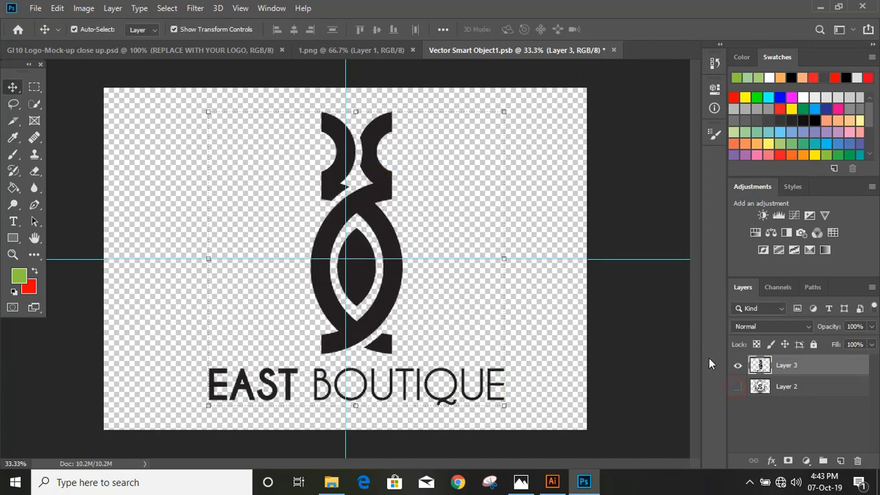
left_click(612, 50)
left_click(378, 187)
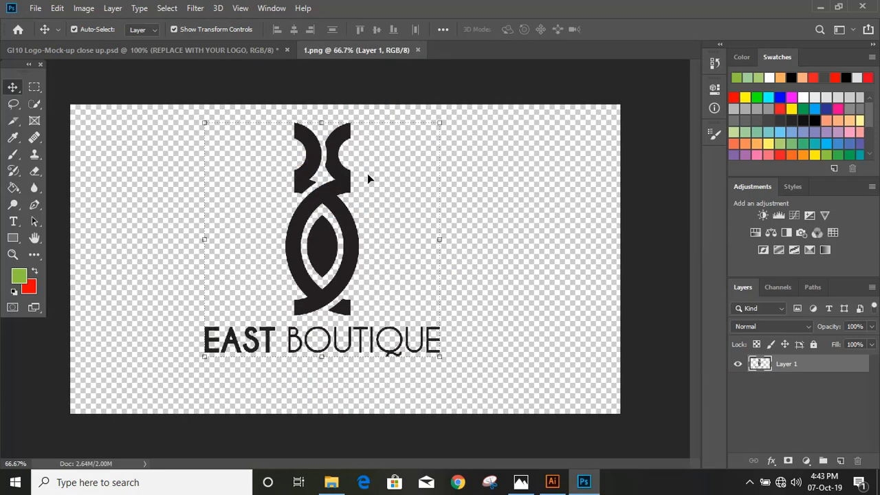
left_click(208, 49)
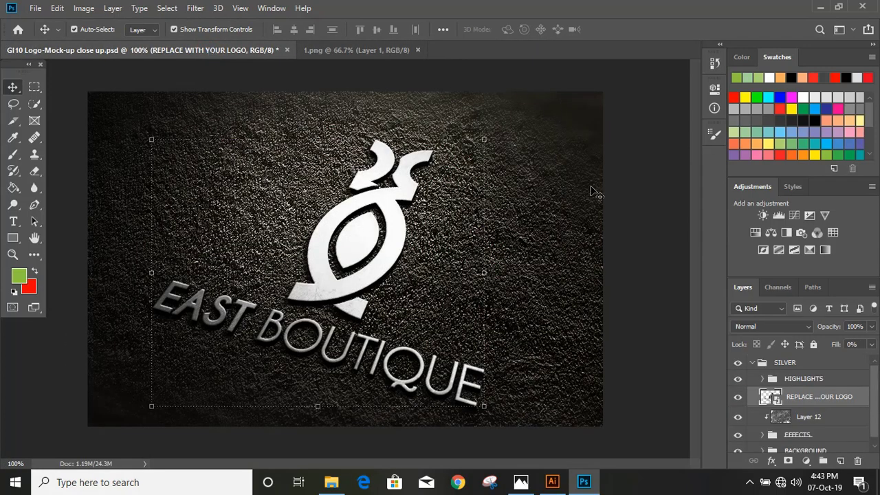
left_click(621, 148)
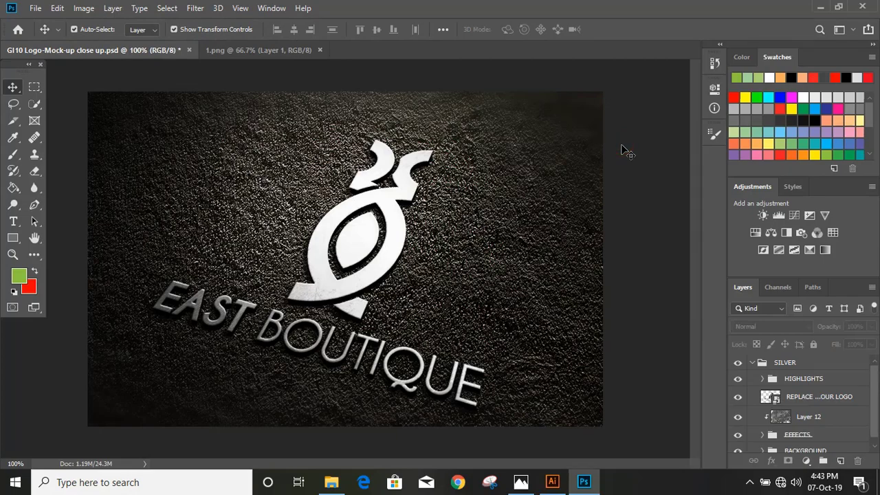